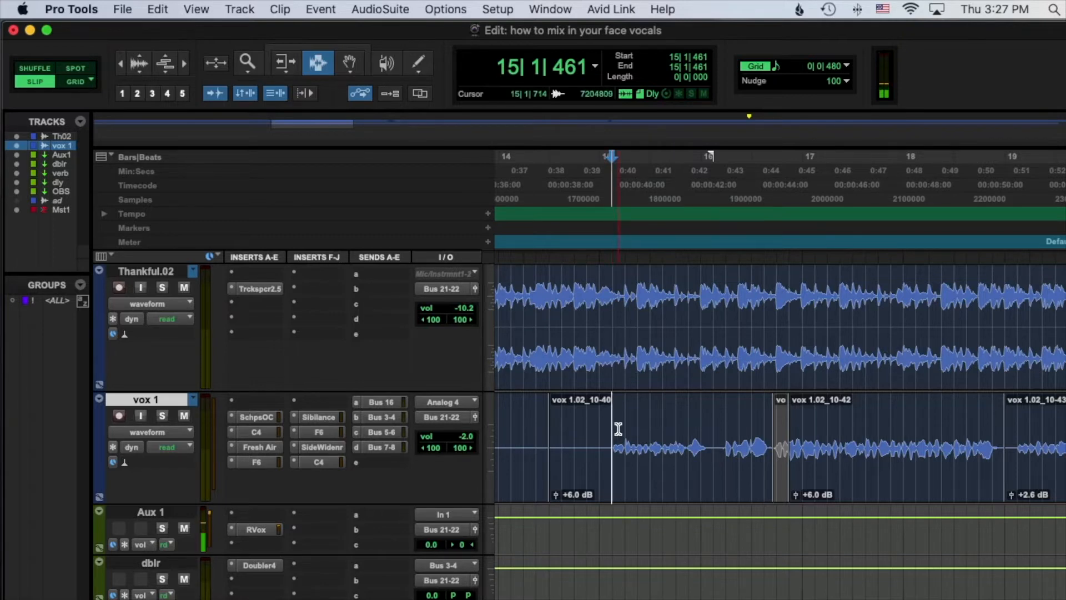
Play the mix from bar 15 and open the Scheps Omni Channel insert on the vox 1 track.
click(613, 433)
key(space)
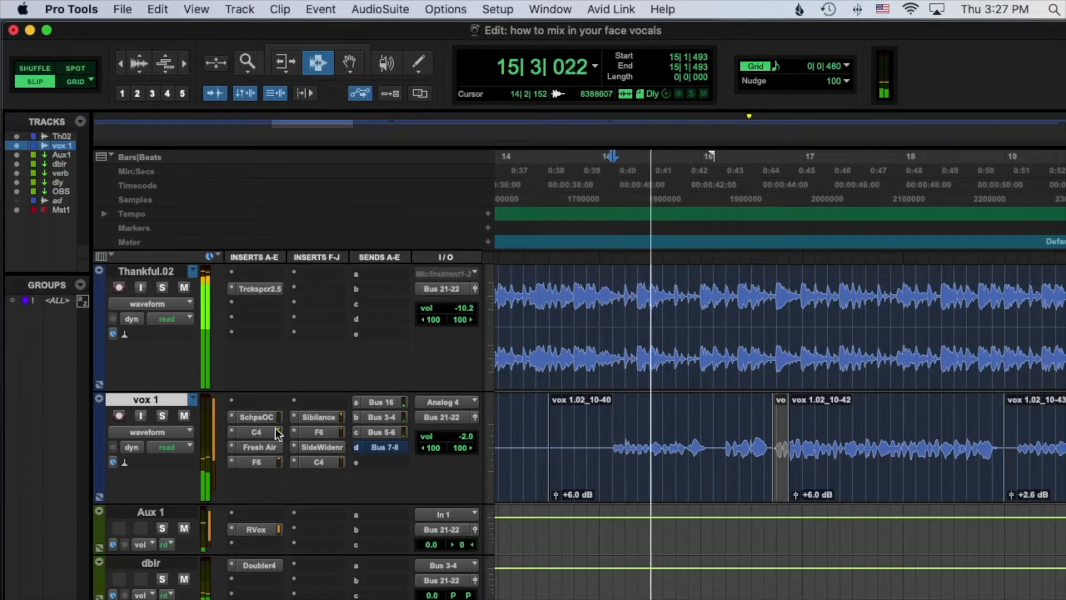
key(space)
click(261, 421)
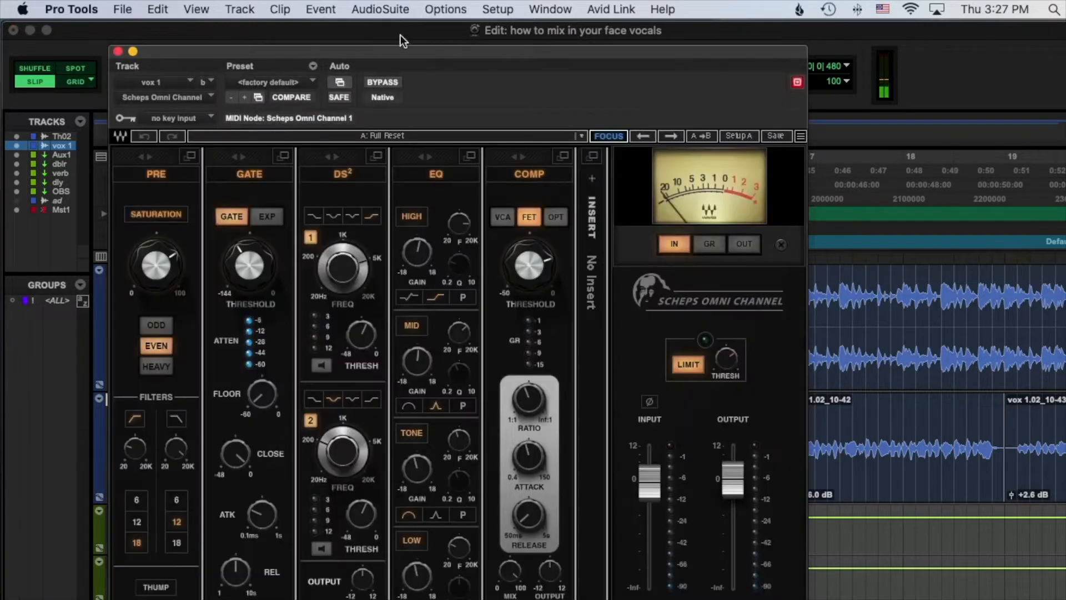
drag(401, 48, 405, 25)
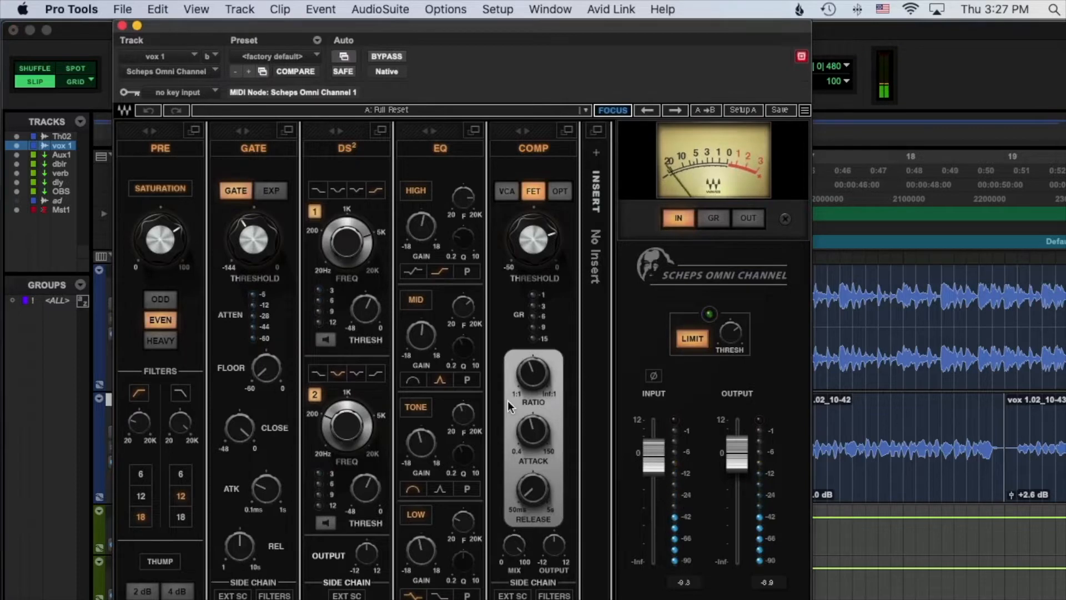
Compare playback with the second DS2 band of the Omni Channel off and on, then close the plugin.
click(314, 394)
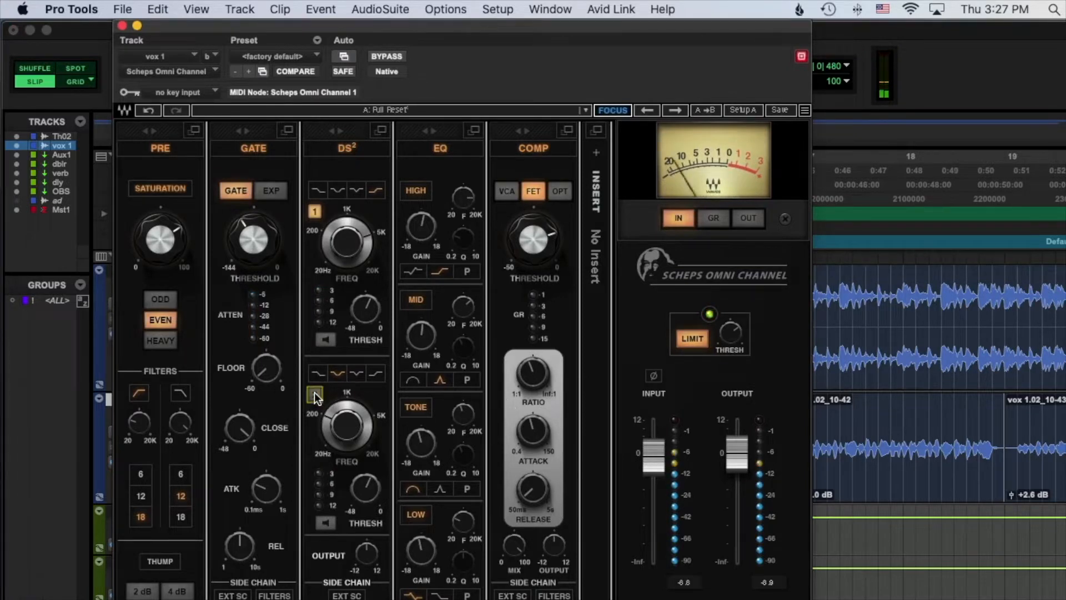
click(315, 394)
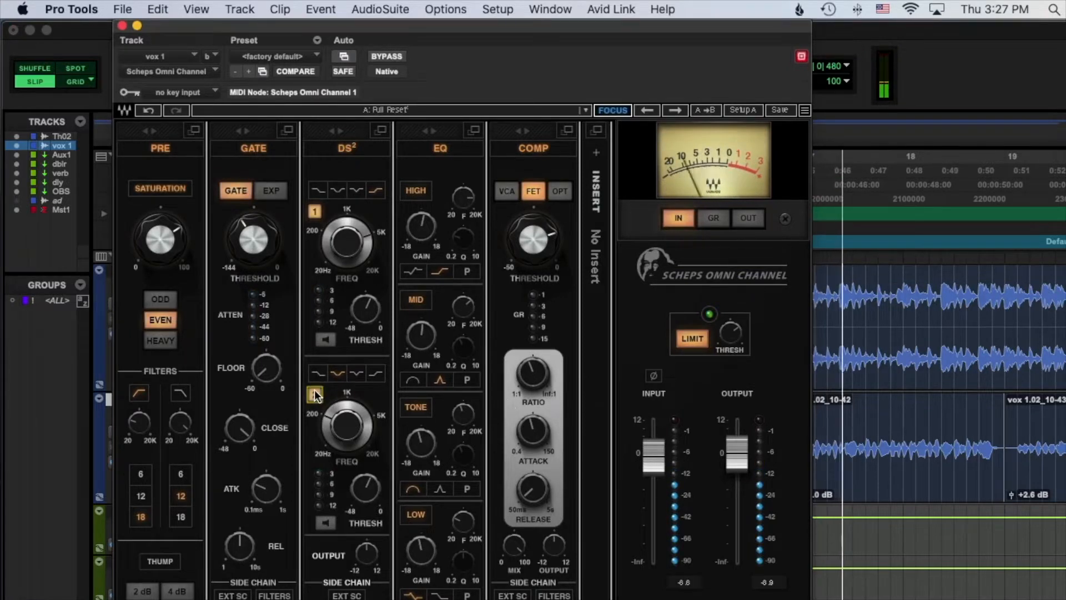
key(space)
click(122, 25)
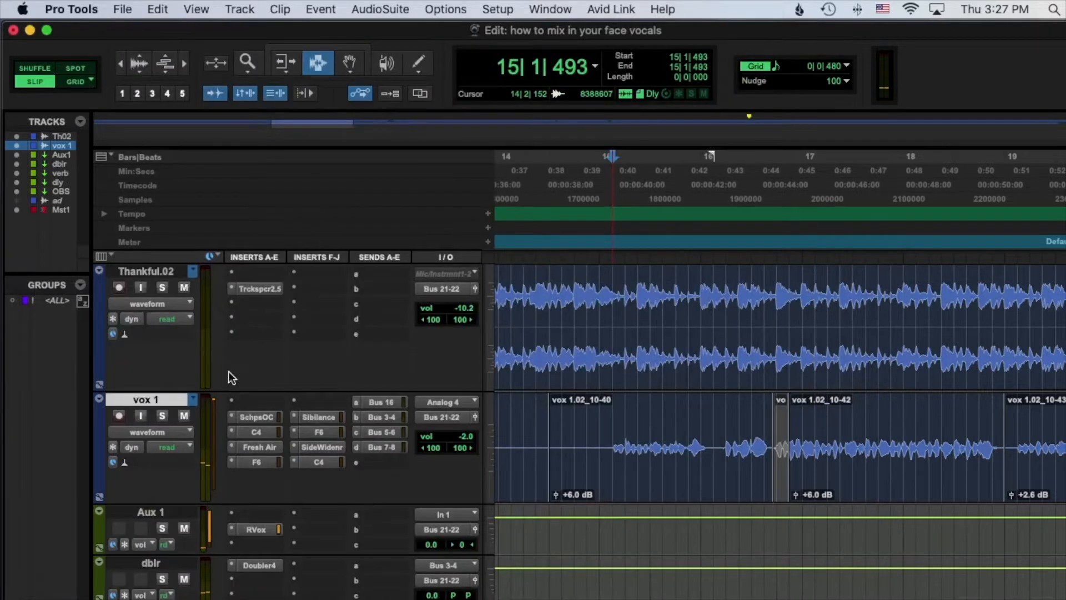
Open the C4 insert on vox 1 and compare playback with its second band bypassed and active.
click(271, 432)
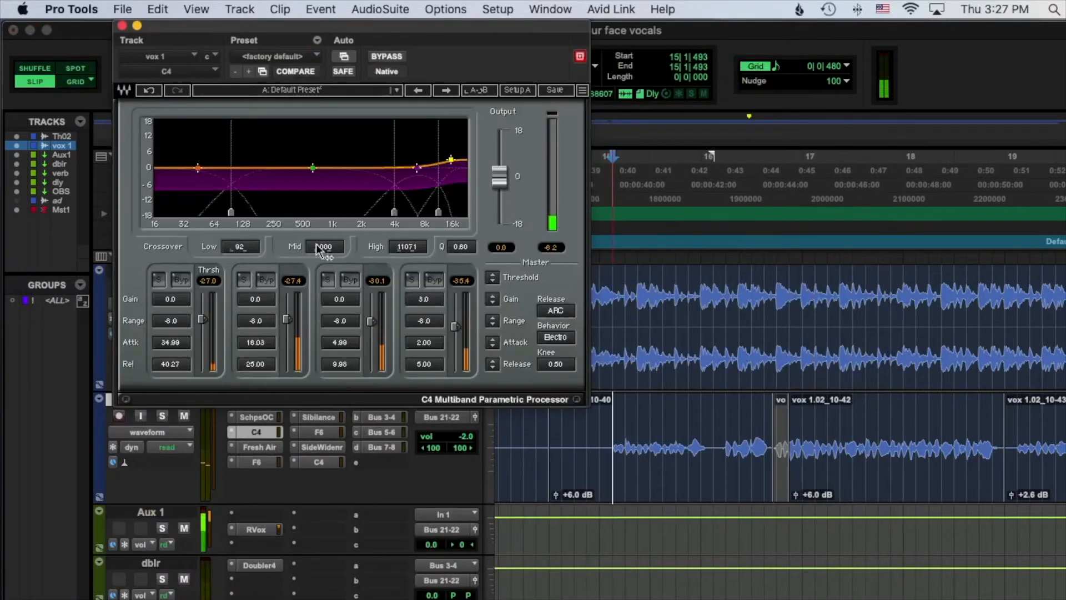
key(space)
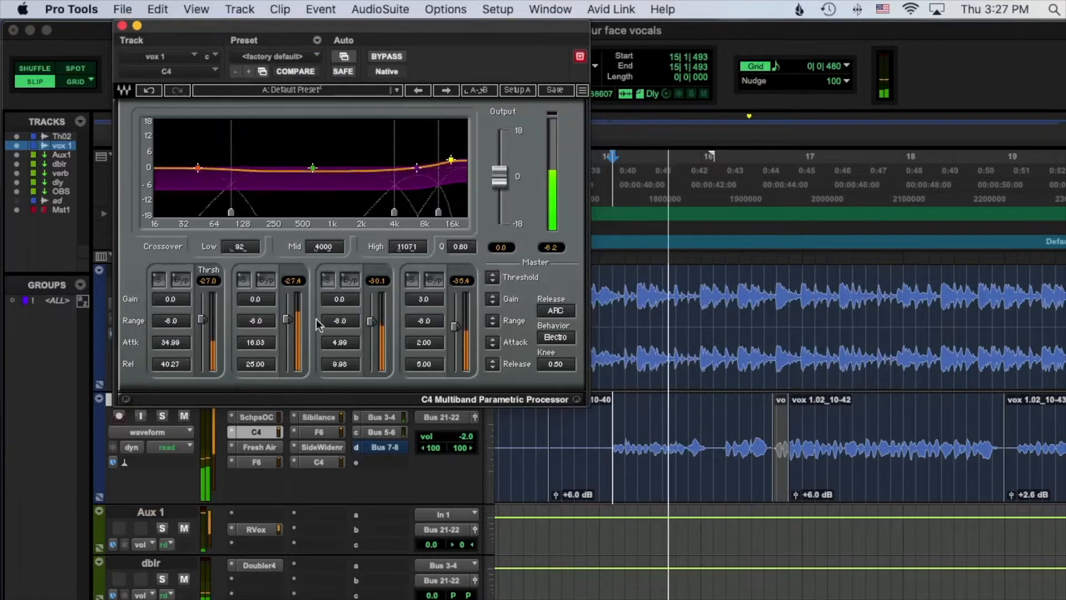
click(265, 280)
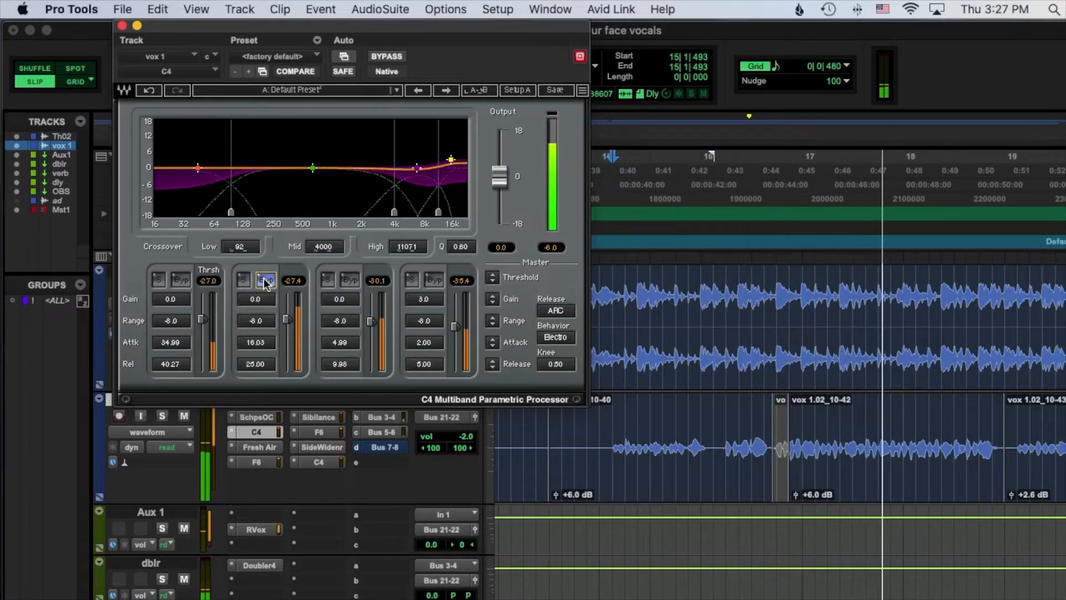
key(space)
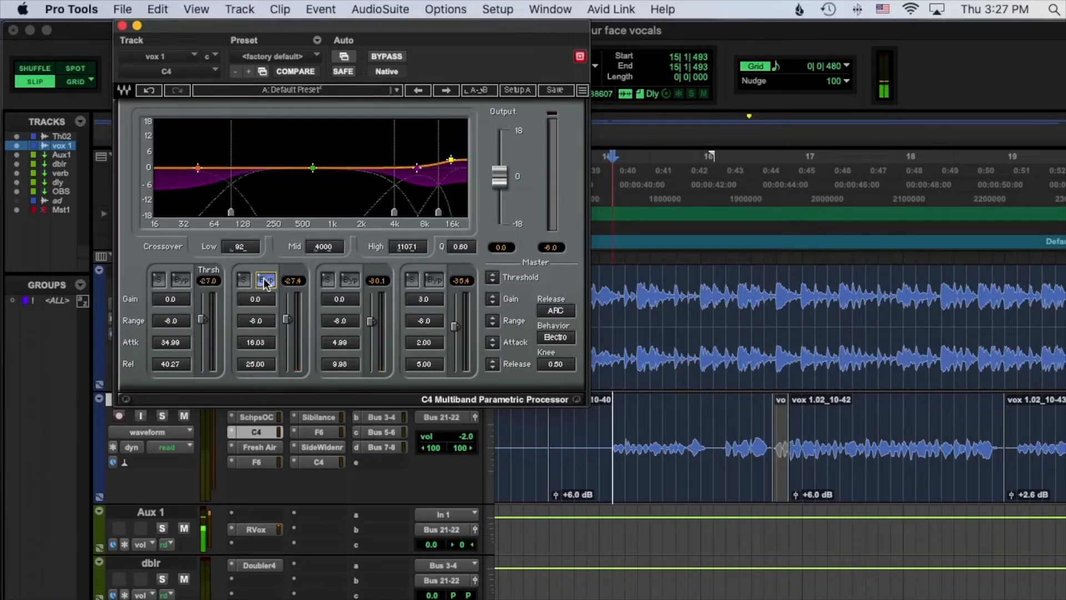
key(space)
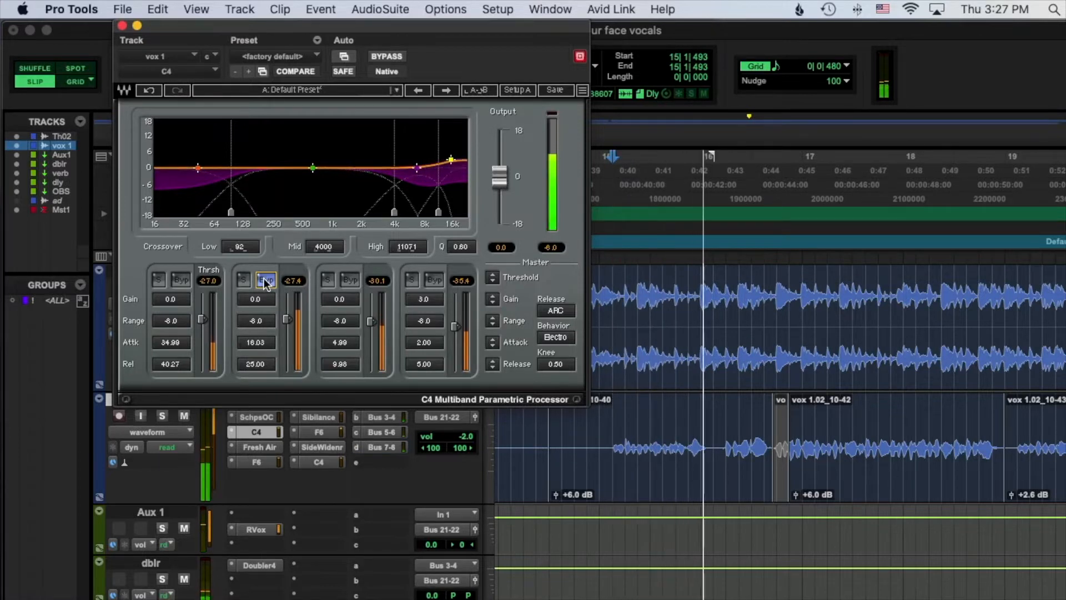
click(265, 282)
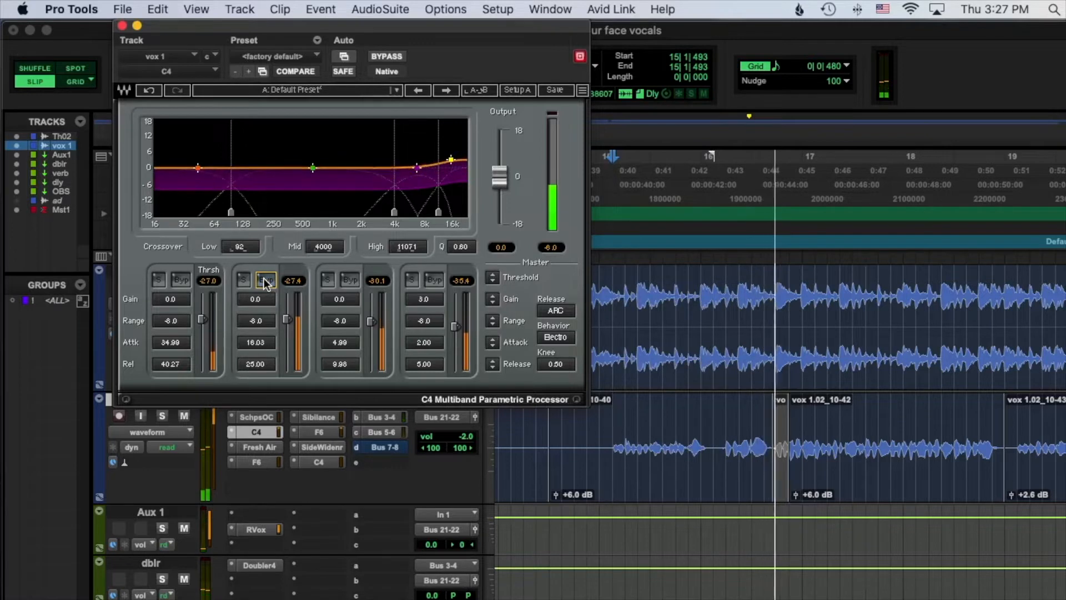
key(space)
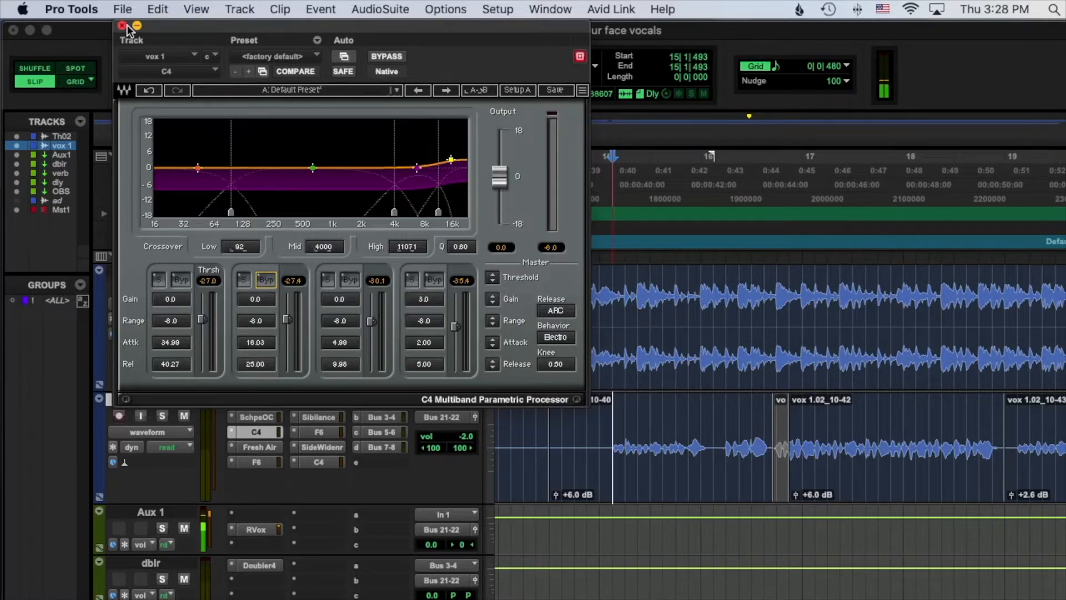
key(space)
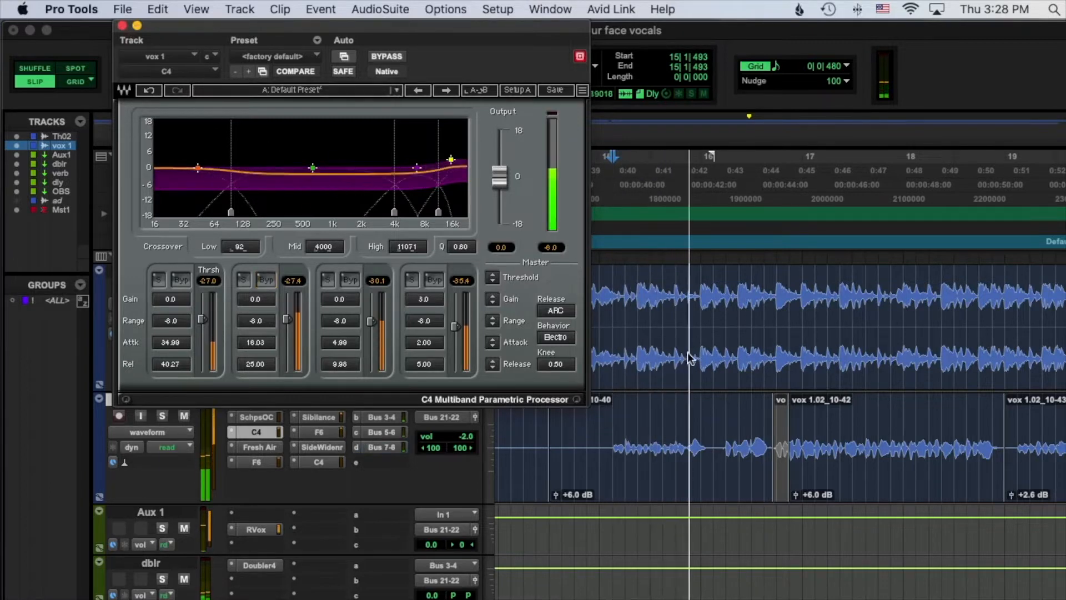
In vox 1's Scheps Omni Channel, switch the meter to GR and lower the compressor threshold to about -17.9.
click(256, 417)
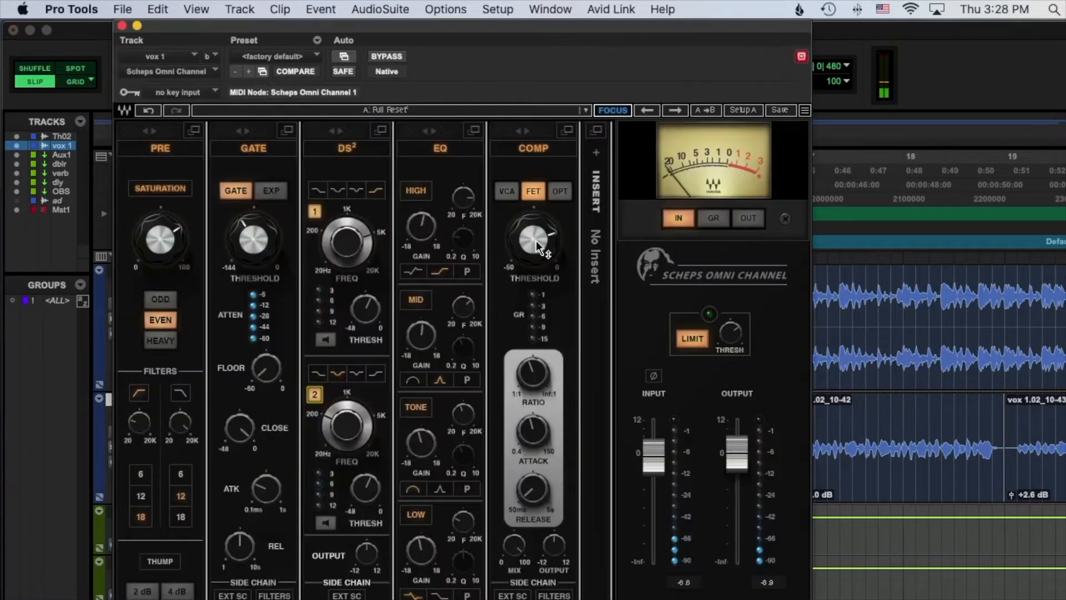
drag(543, 243, 544, 252)
click(717, 218)
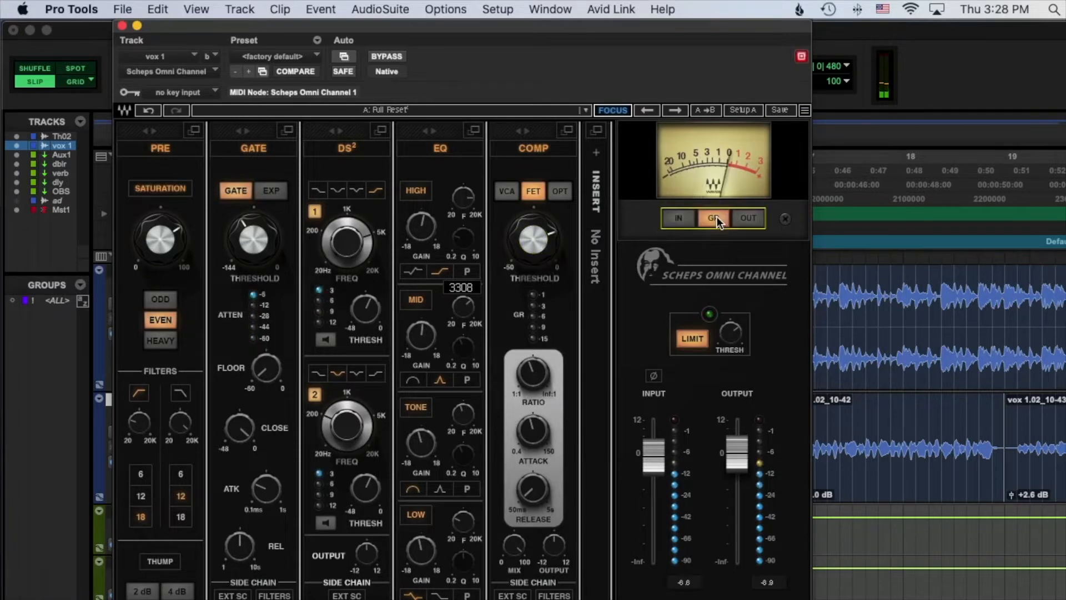
drag(539, 233, 538, 301)
drag(294, 24, 687, 54)
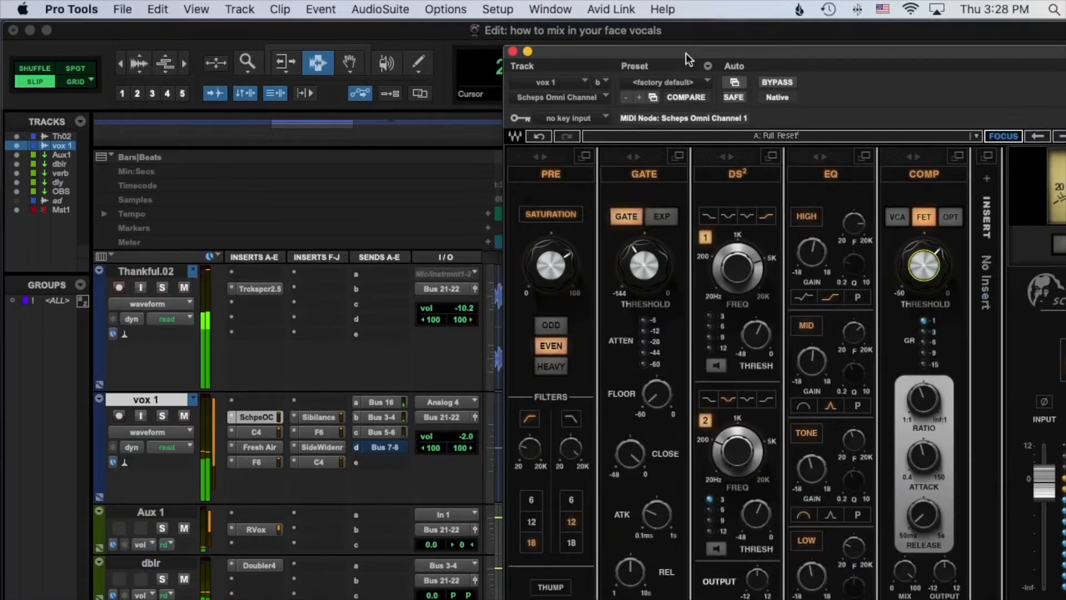
drag(685, 53, 364, 19)
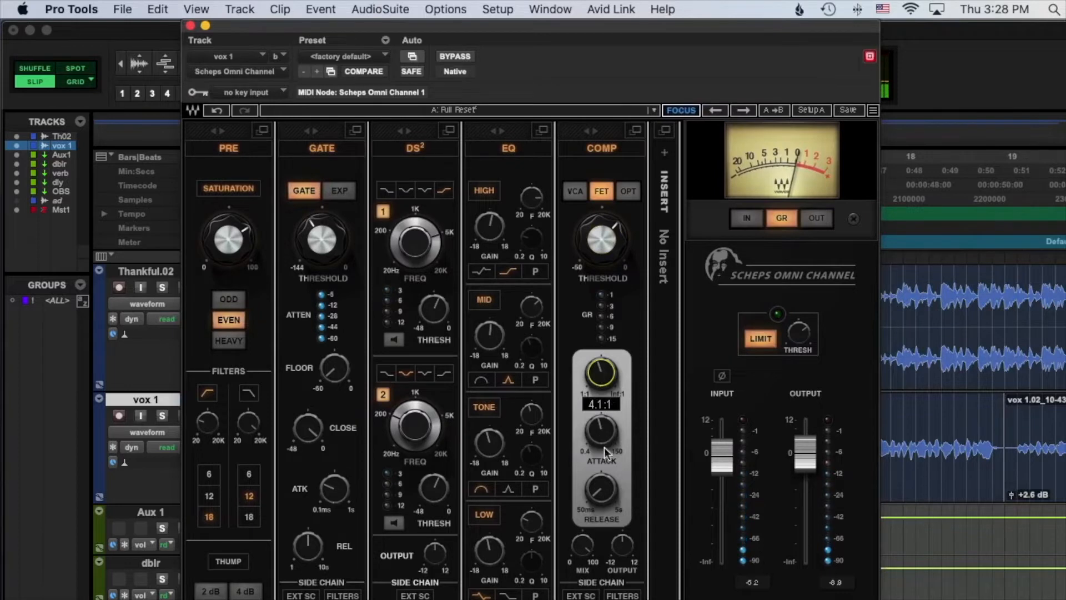
Set the Omni Channel compressor's release to 50 ms and audition the vocal.
click(616, 497)
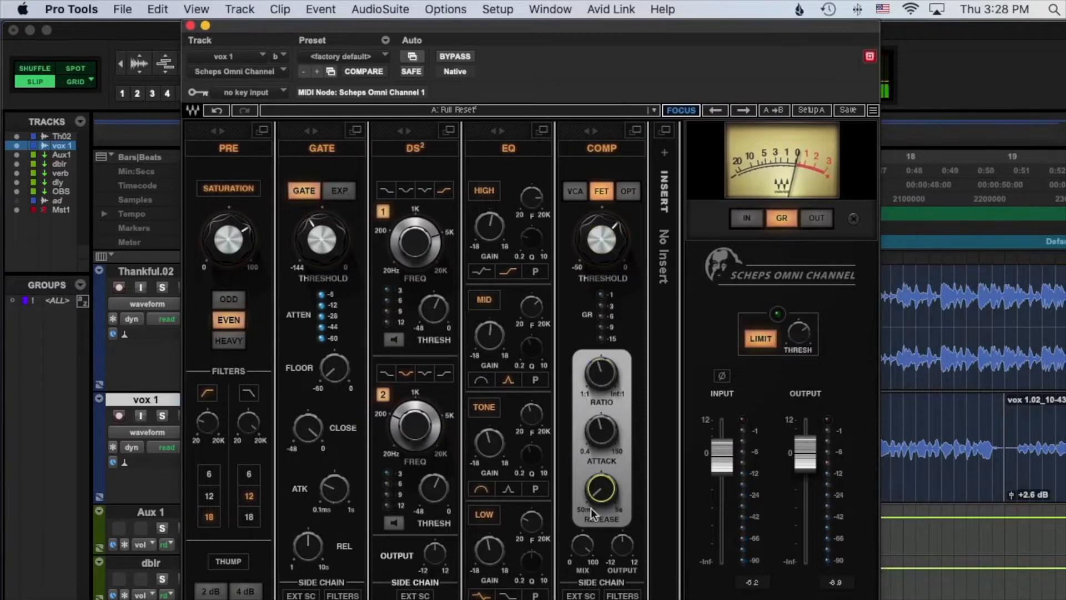
click(605, 495)
click(604, 485)
drag(601, 489, 601, 498)
key(space)
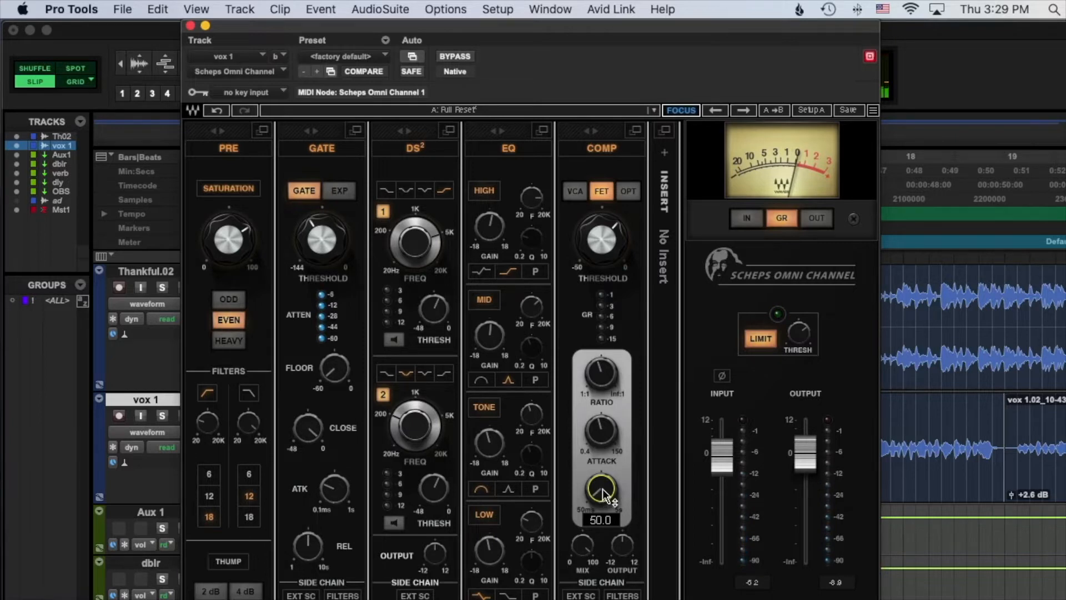
mouse_move(604, 490)
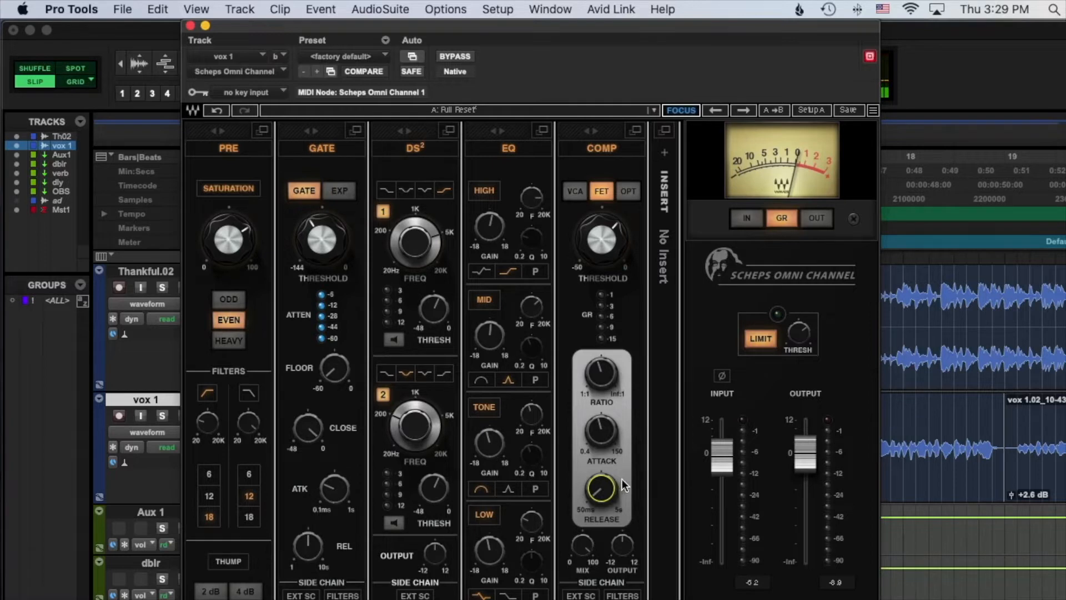
key(space)
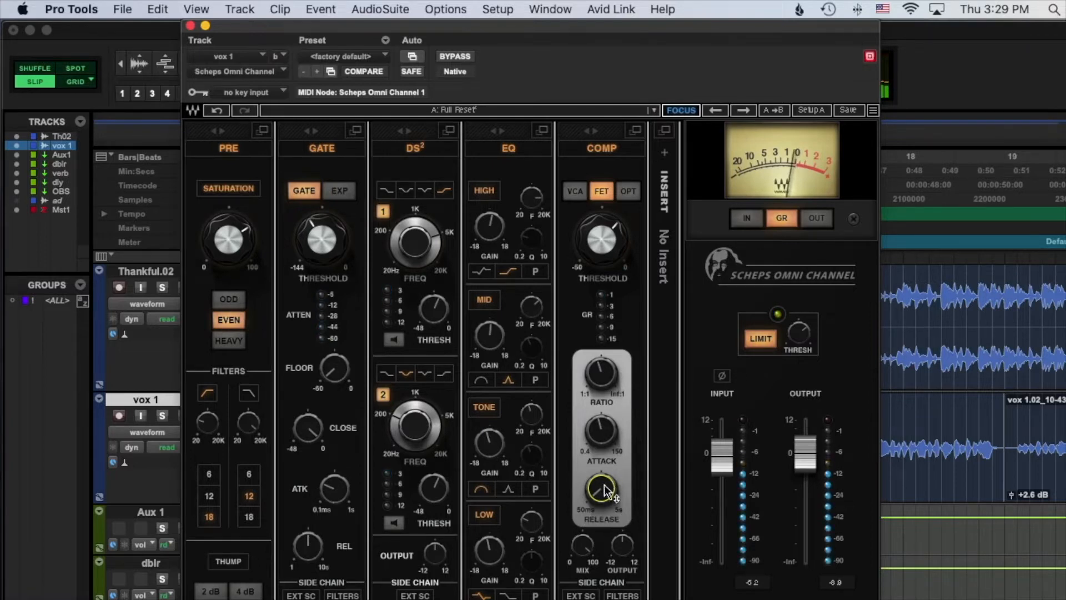
mouse_move(601, 239)
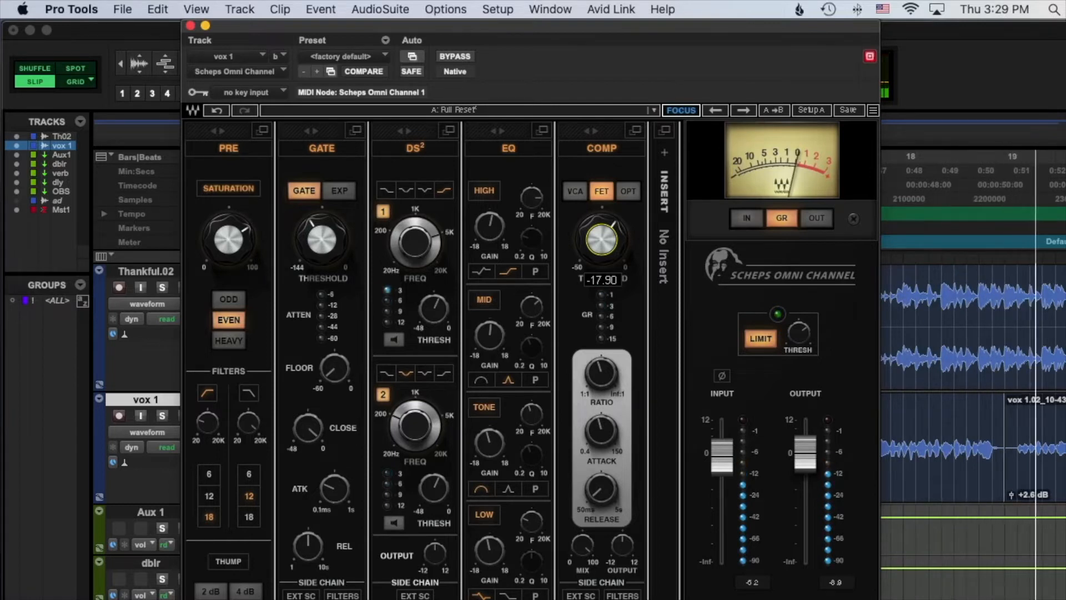
Audition the vocal with C4's second band and the Omni Channel compressor bypassed, and re-enable both.
drag(212, 39, 406, 40)
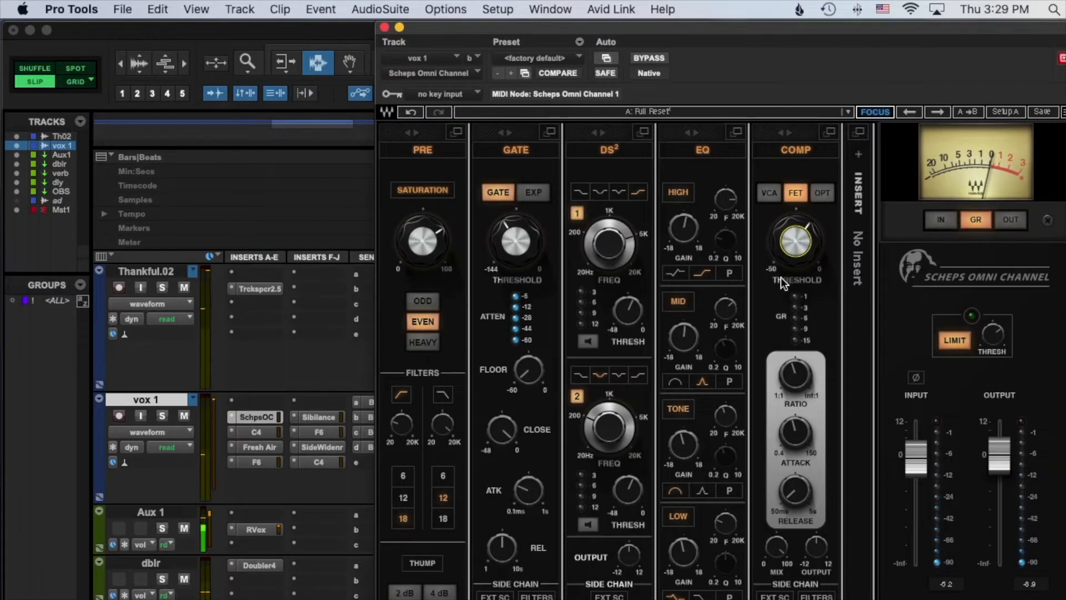
click(255, 431)
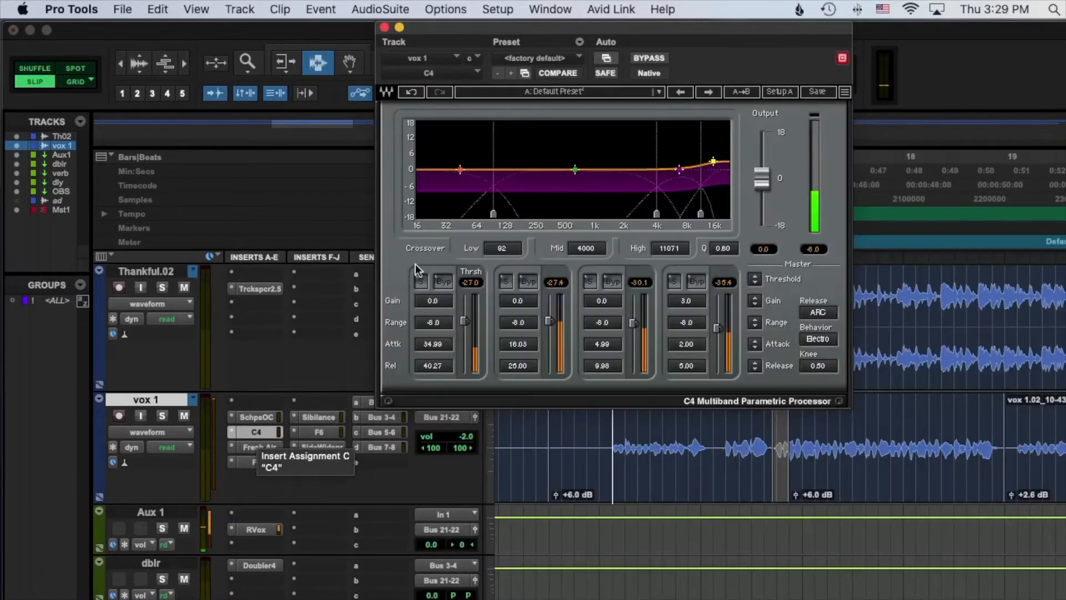
click(529, 282)
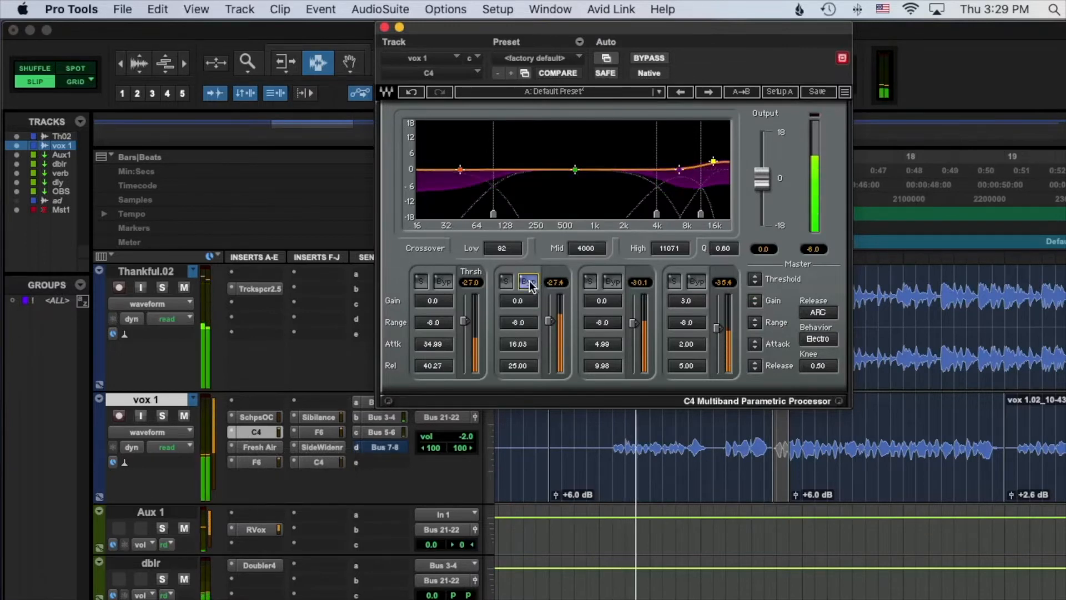
click(257, 416)
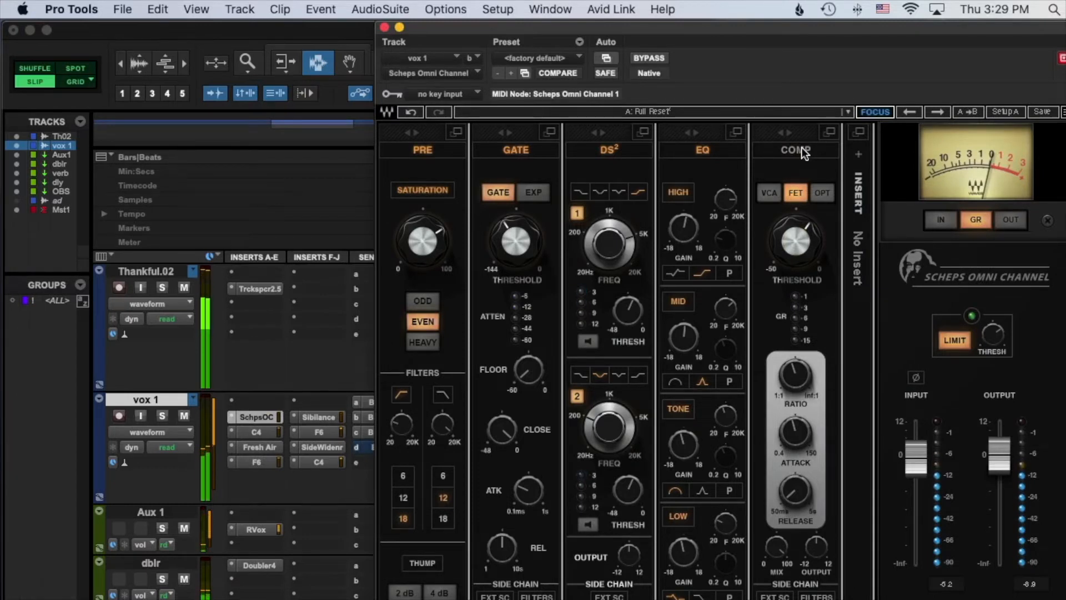
click(258, 432)
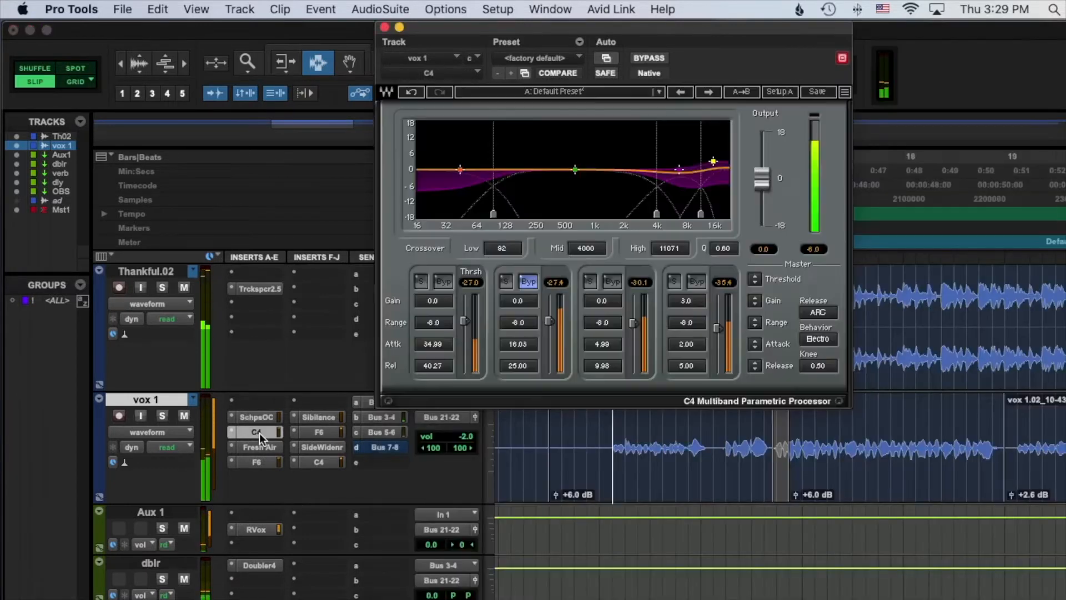
click(533, 282)
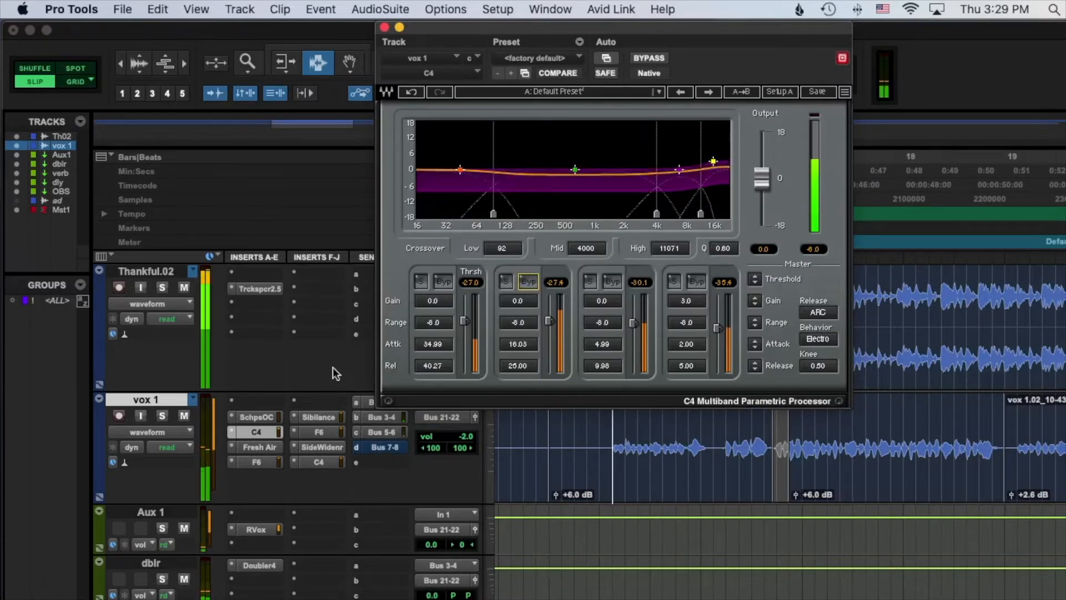
click(255, 417)
click(803, 158)
Raise the Omni Channel compressor's output gain to about 2.3 dB while checking the vocal level in playback.
drag(814, 551, 814, 544)
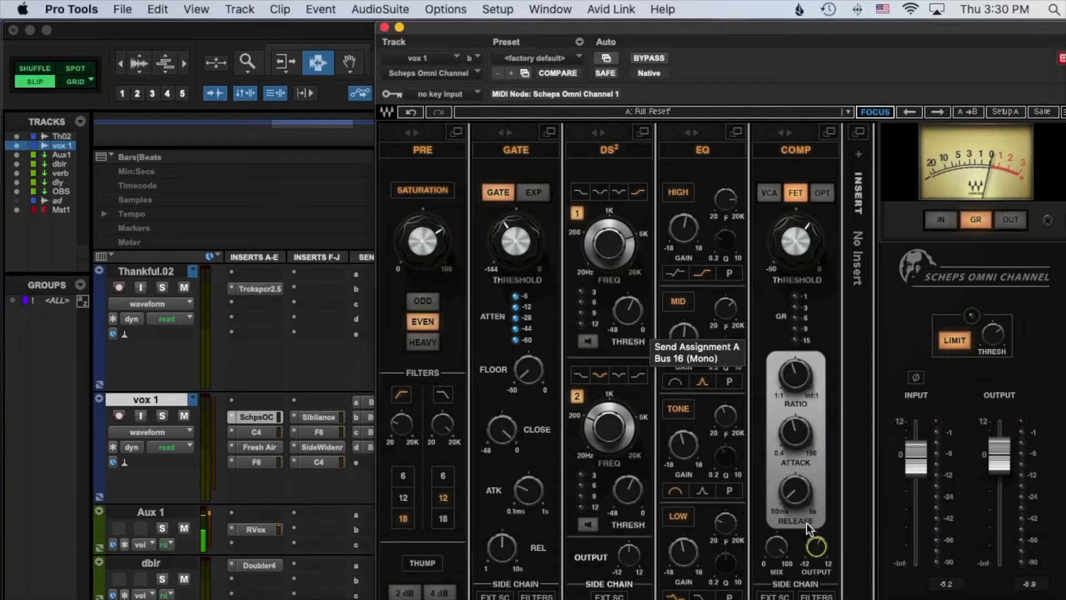
click(817, 548)
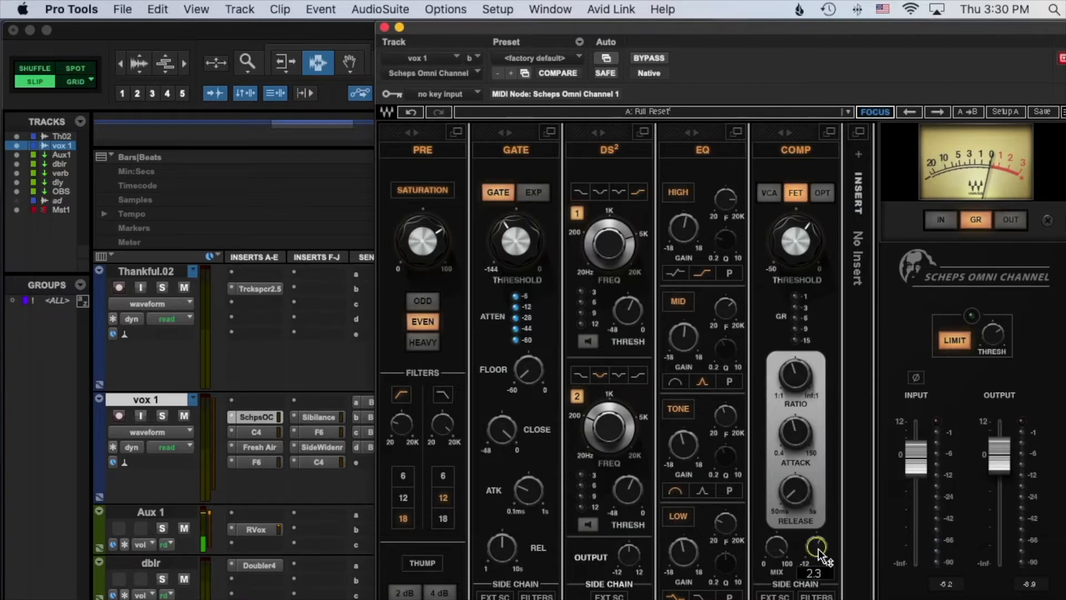
drag(818, 549, 817, 547)
mouse_move(814, 549)
mouse_down()
mouse_move(814, 530)
mouse_move(814, 556)
mouse_up()
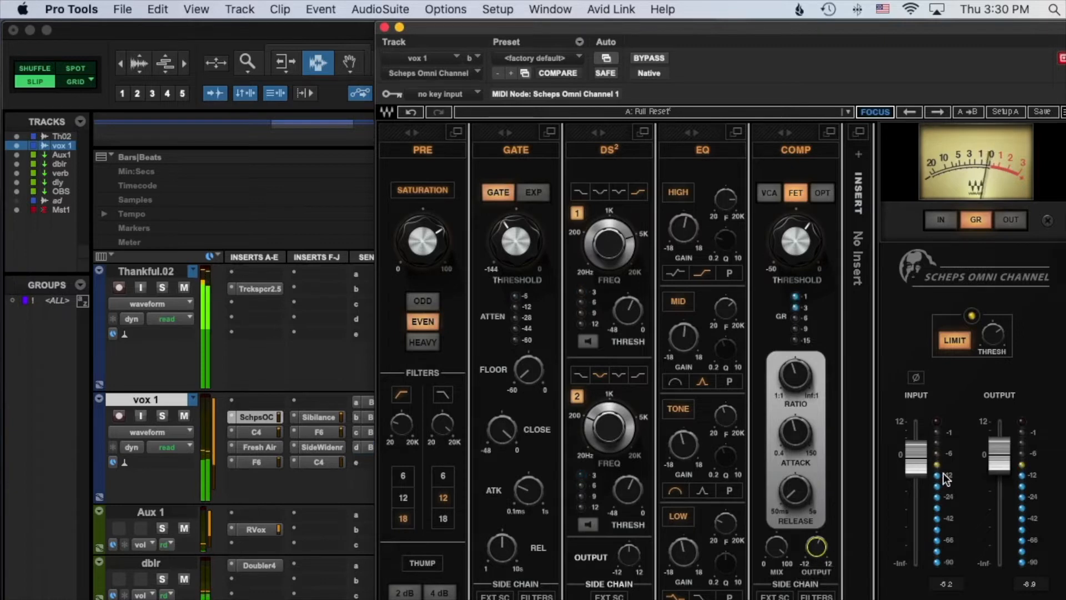
key(space)
Fine-tune the Omni Channel's main output fader during playback, trying a slight boost before pulling it back down.
click(1003, 461)
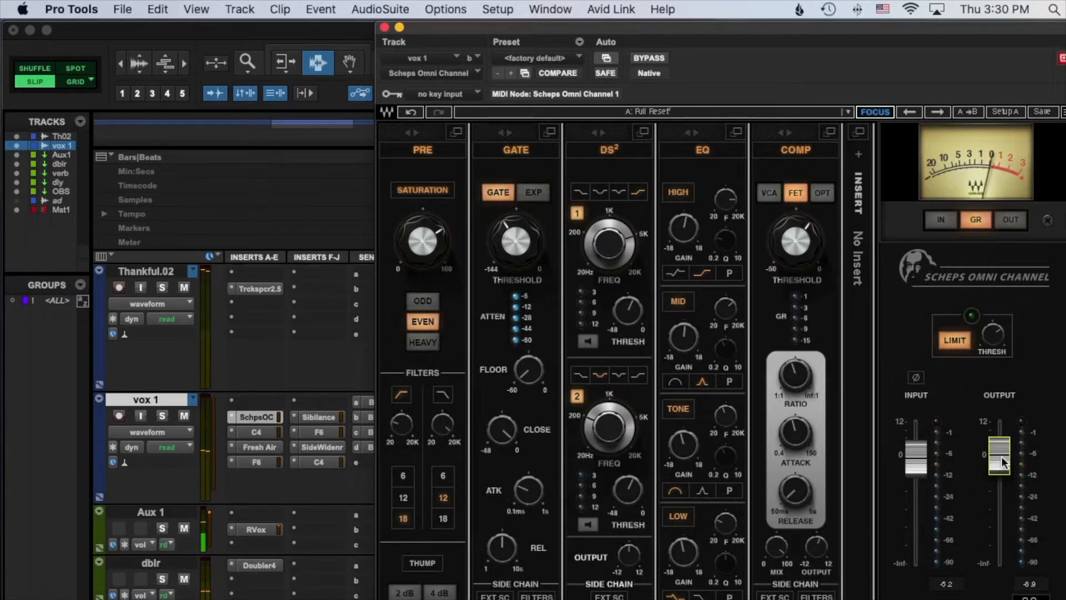
key(space)
drag(1002, 461, 1000, 455)
drag(999, 337, 999, 330)
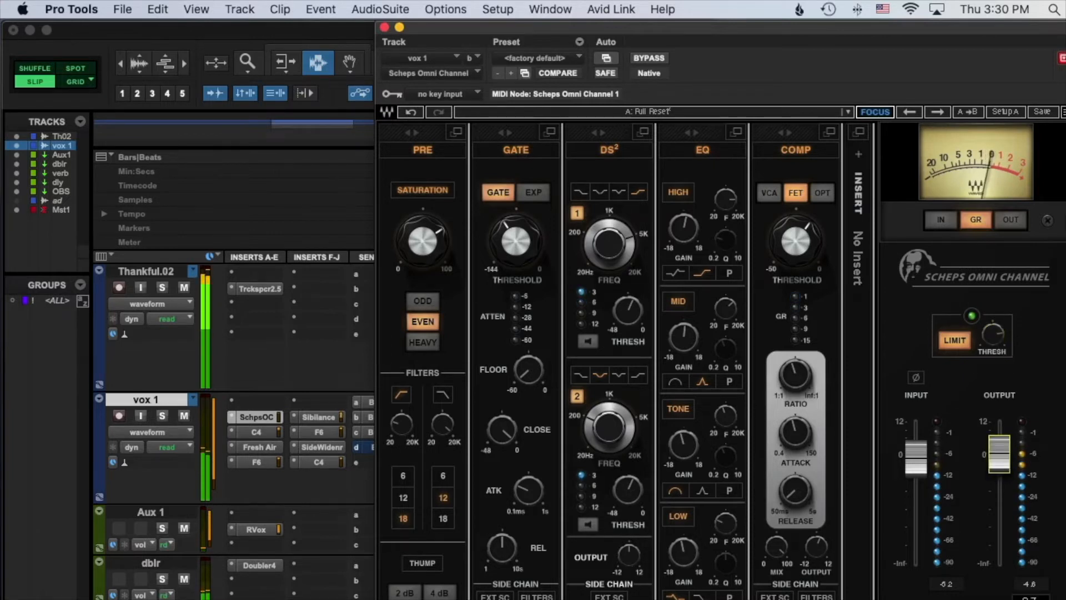
drag(1000, 454, 1000, 459)
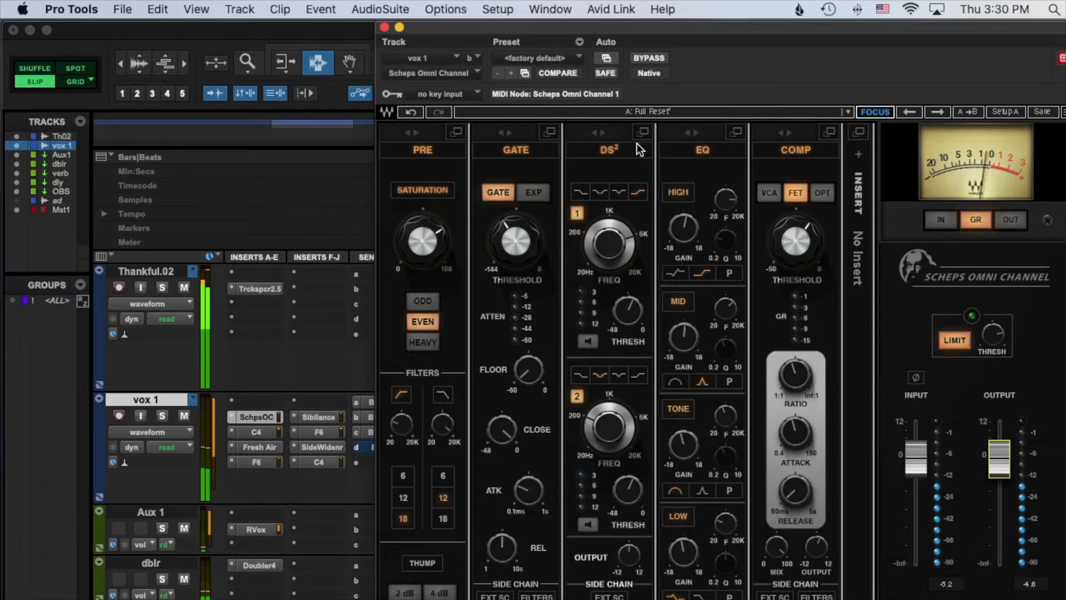
Close the Omni Channel and select the vox 1 phrase from 15|1|525 to 16|3|796 for playback.
click(385, 27)
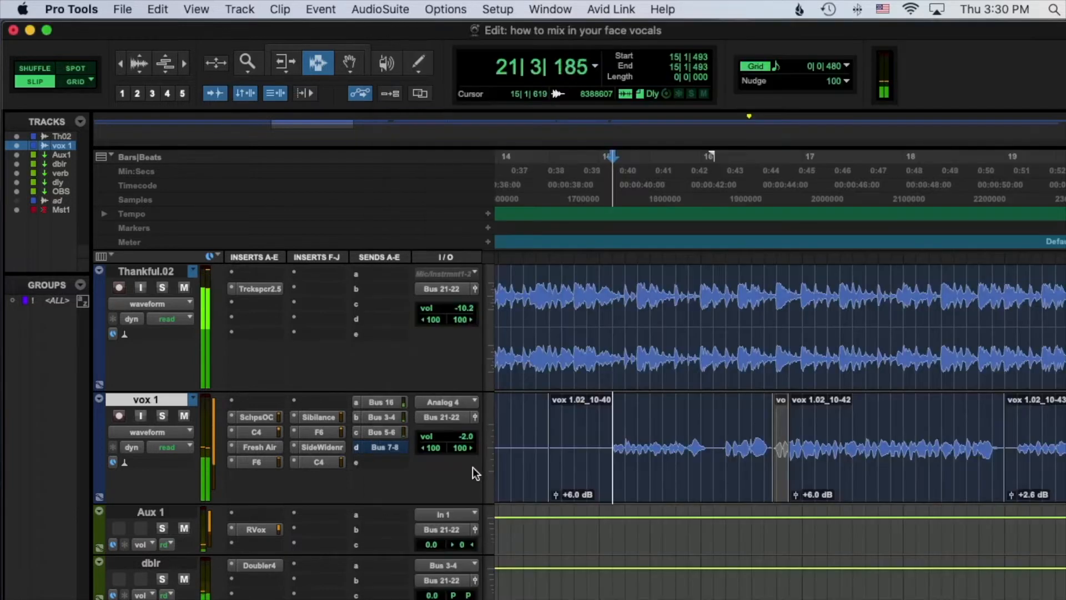
key(space)
click(645, 449)
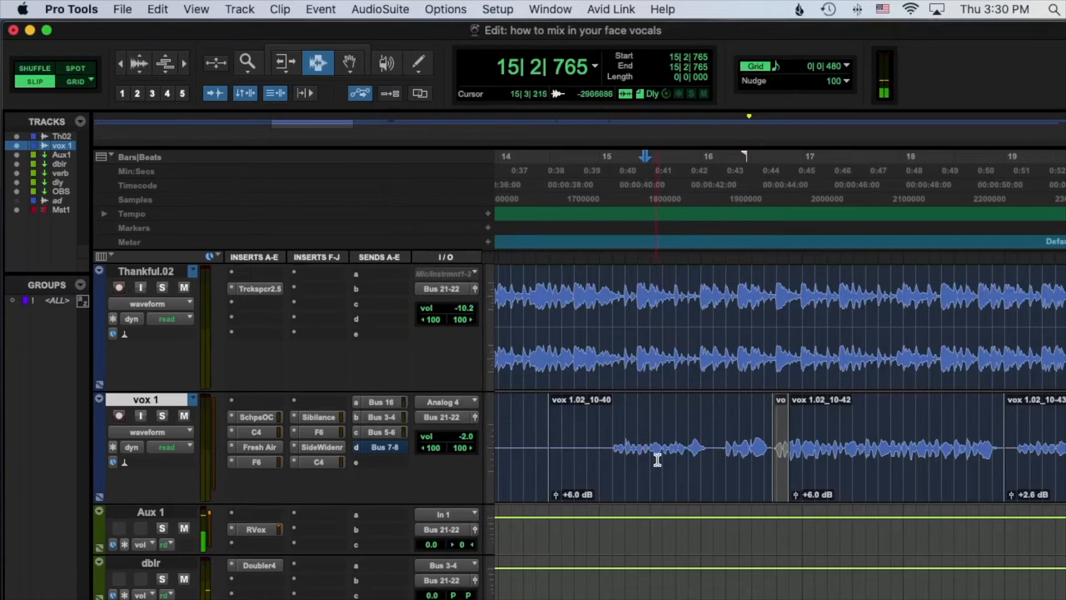
drag(613, 445, 772, 440)
shift+click(618, 458)
drag(617, 458, 613, 462)
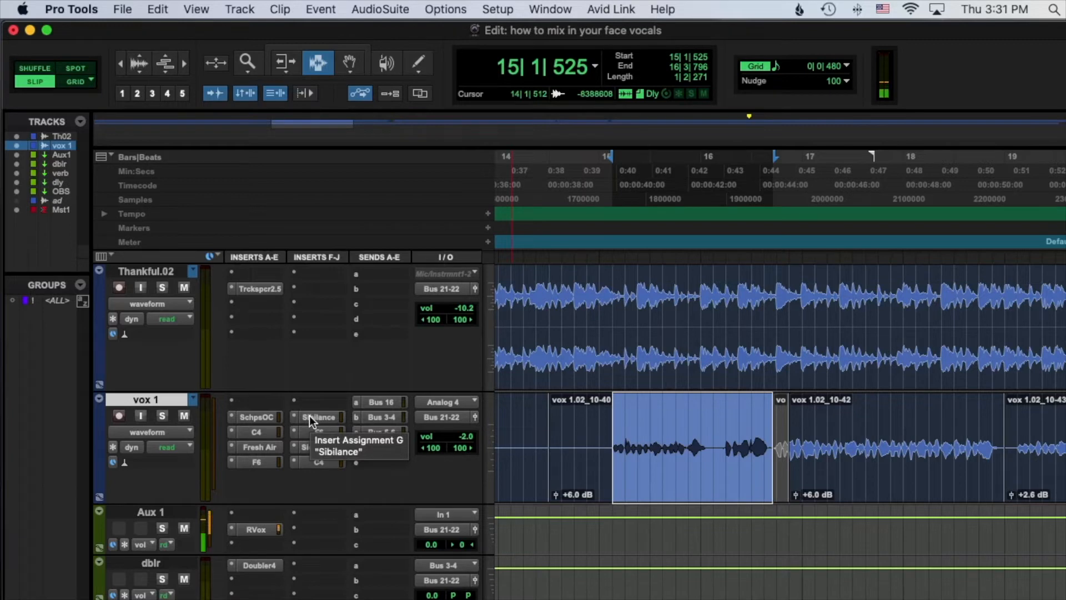
Audition the vox 1 vocal with Fresh Air repeatedly bypassed and re-enabled, and close the plugin.
click(259, 445)
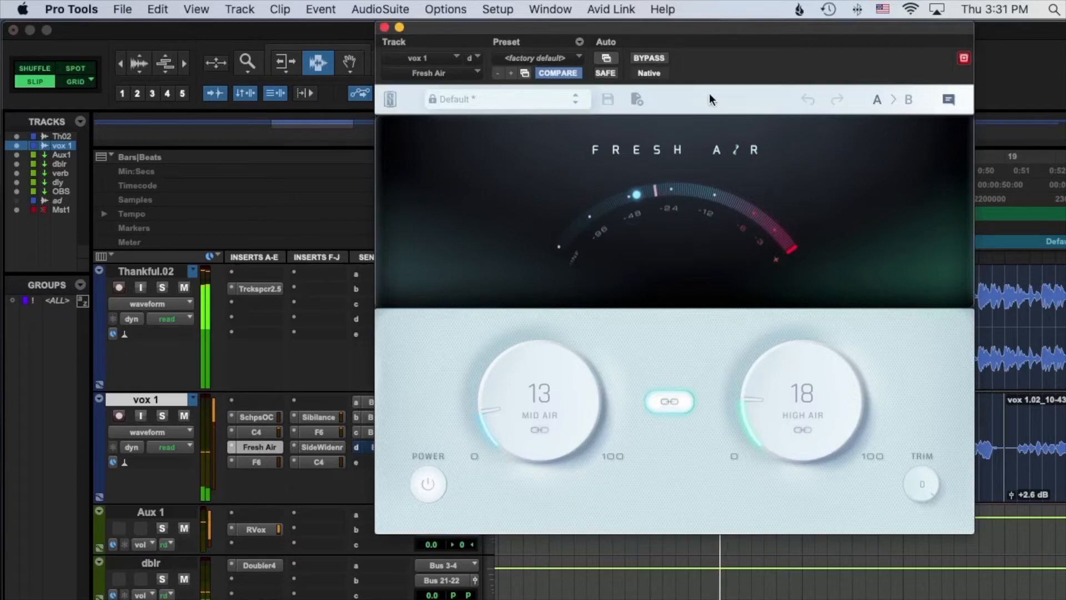
click(652, 56)
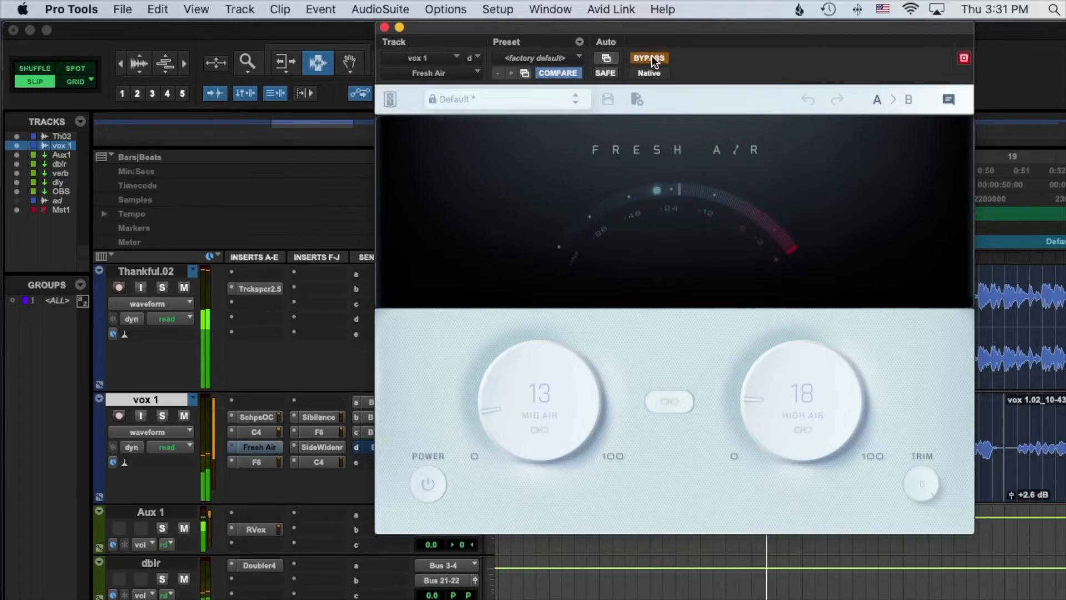
click(652, 55)
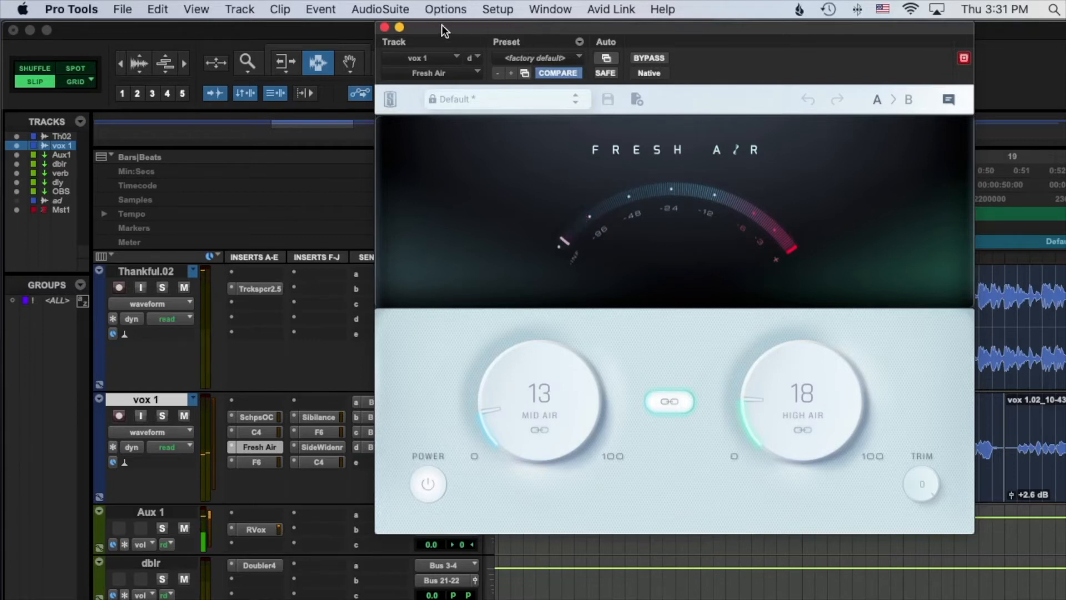
drag(441, 31, 431, 80)
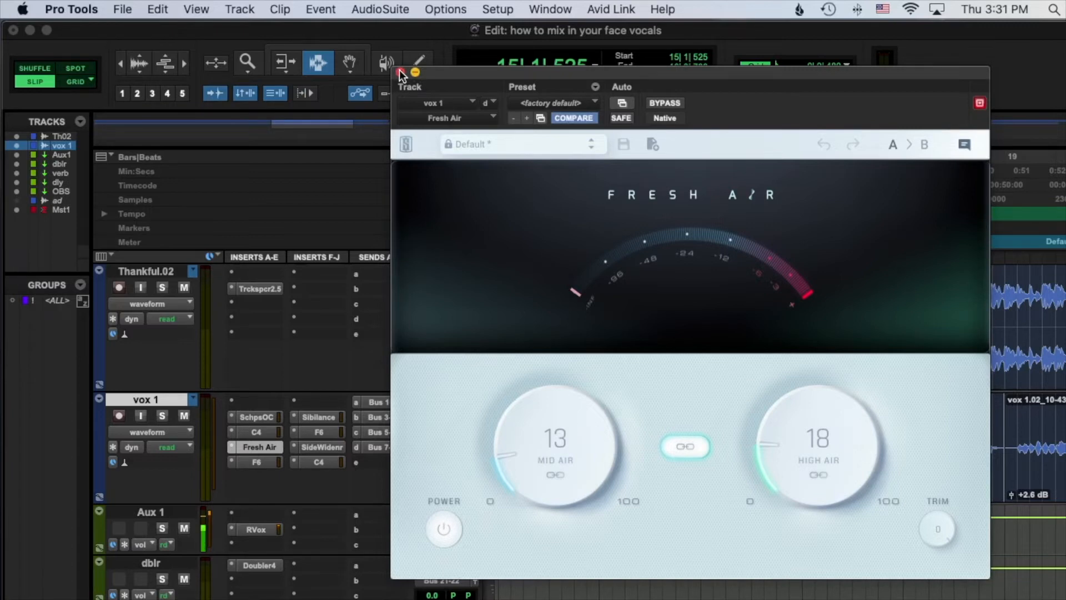
click(671, 102)
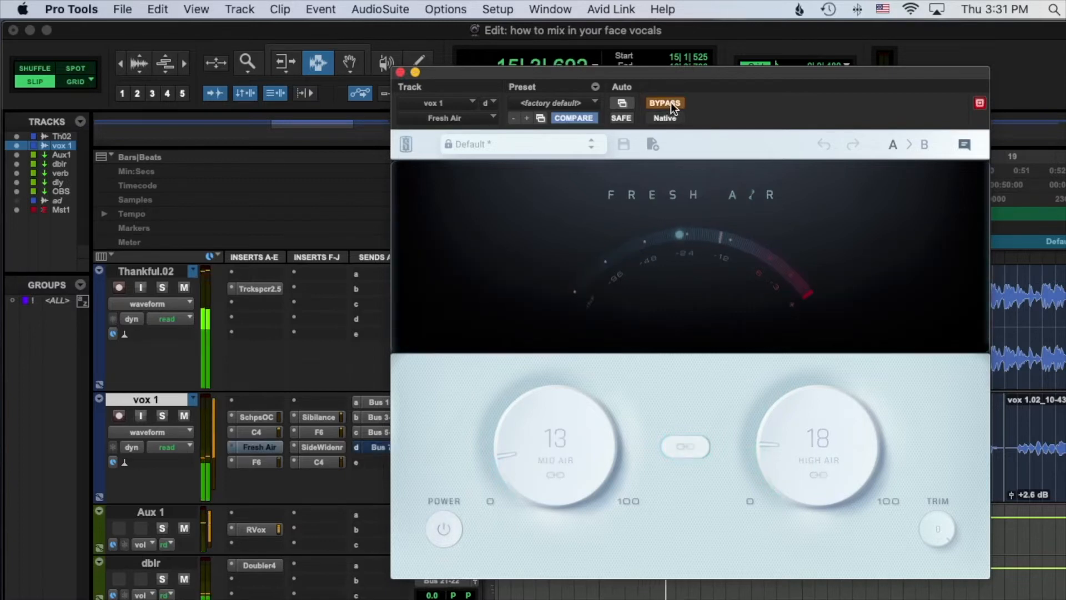
click(671, 102)
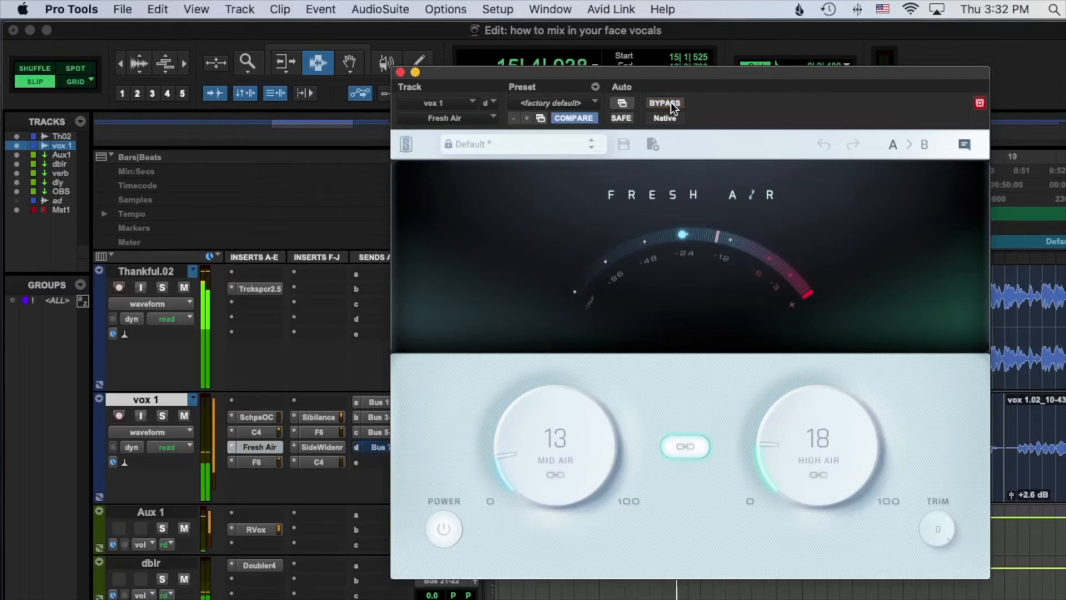
super+click(270, 452)
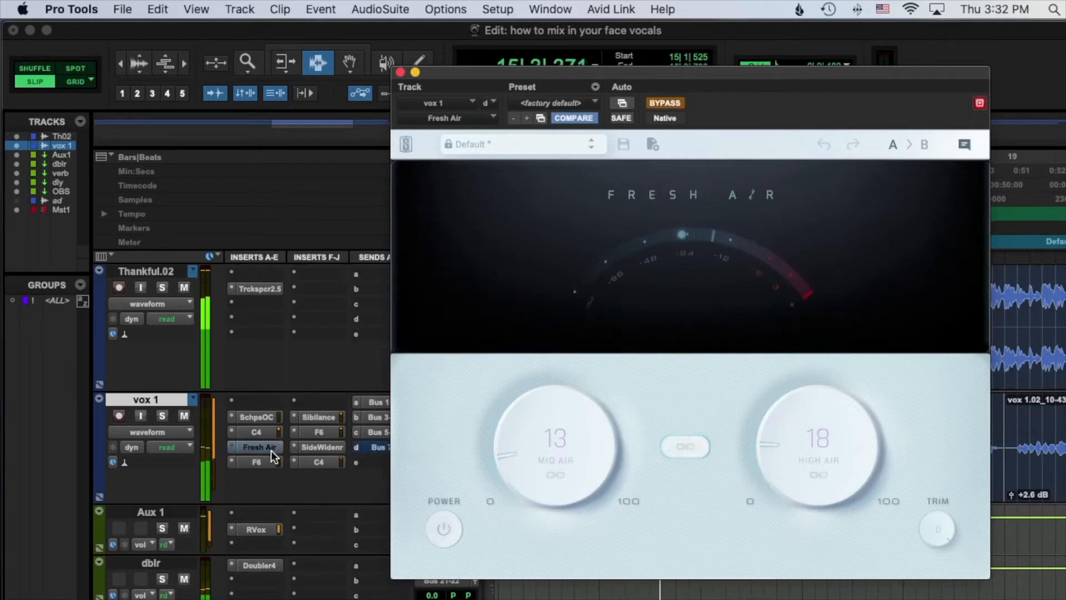
super+click(271, 451)
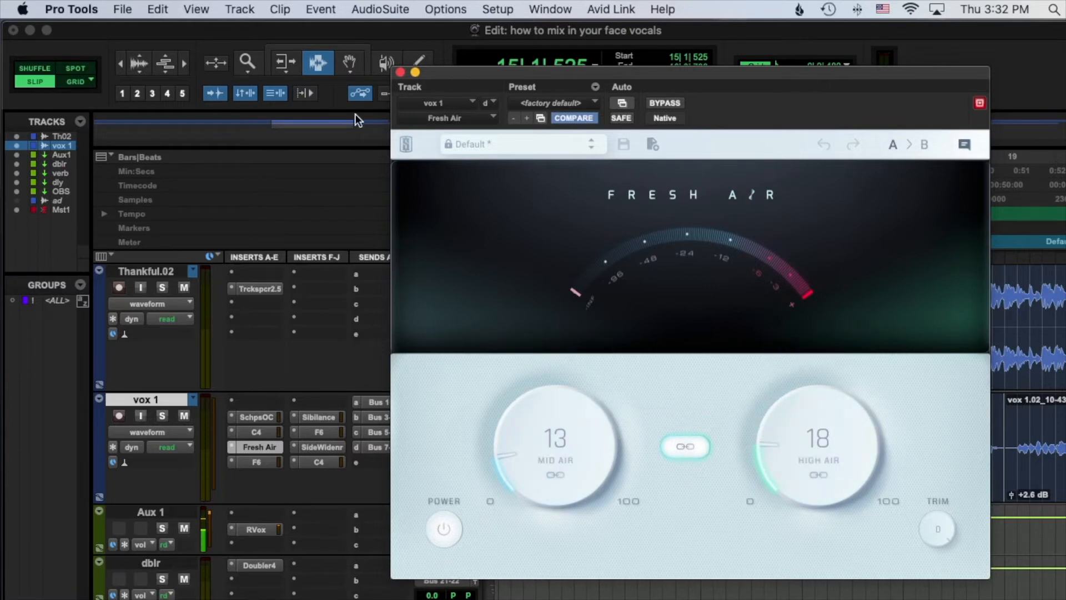
click(400, 72)
Select the vox 1.02_10-42 passage on vox 1, from 16|4|468 to 18|4|935, for playback.
click(624, 430)
key(space)
click(659, 433)
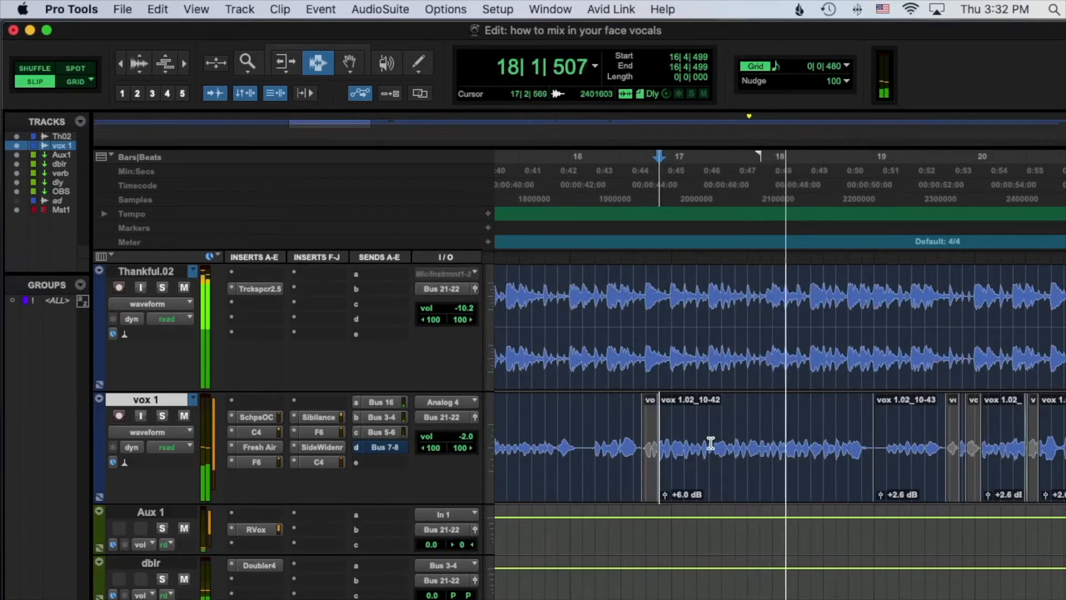
key(space)
drag(658, 432, 873, 432)
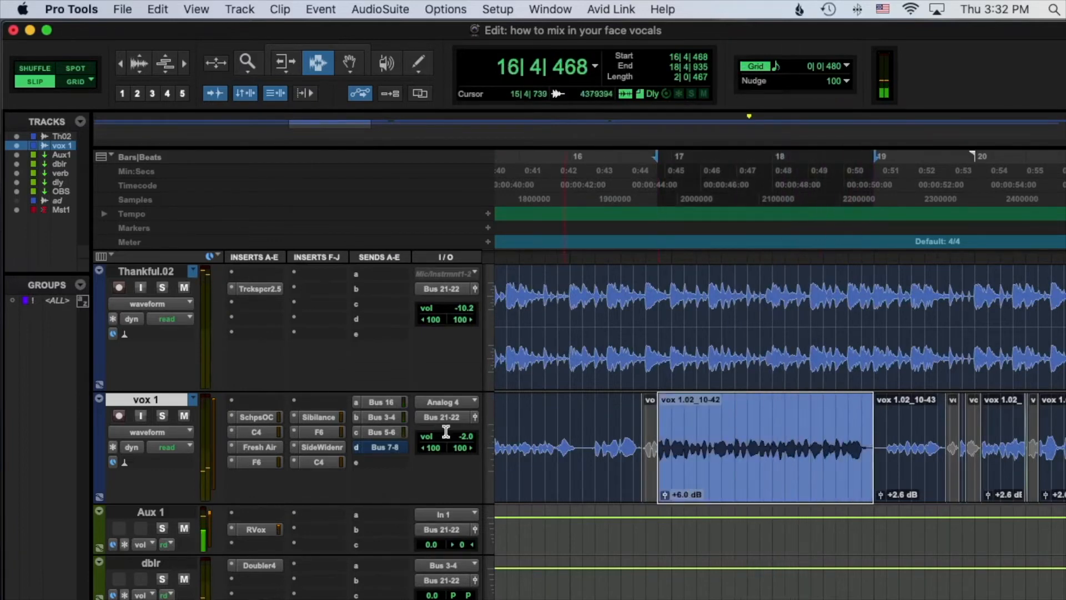
Set the attack of the Omni Channel compressor on vox 1 to about 39 ms and audition it.
click(255, 418)
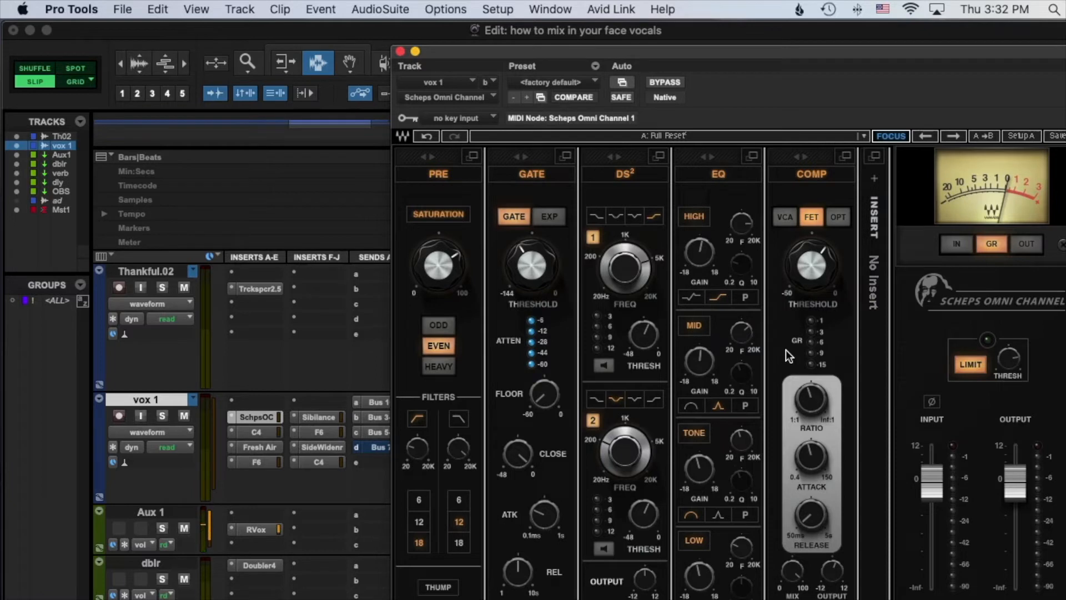
mouse_move(811, 462)
mouse_down()
mouse_move(811, 444)
mouse_move(811, 469)
mouse_up()
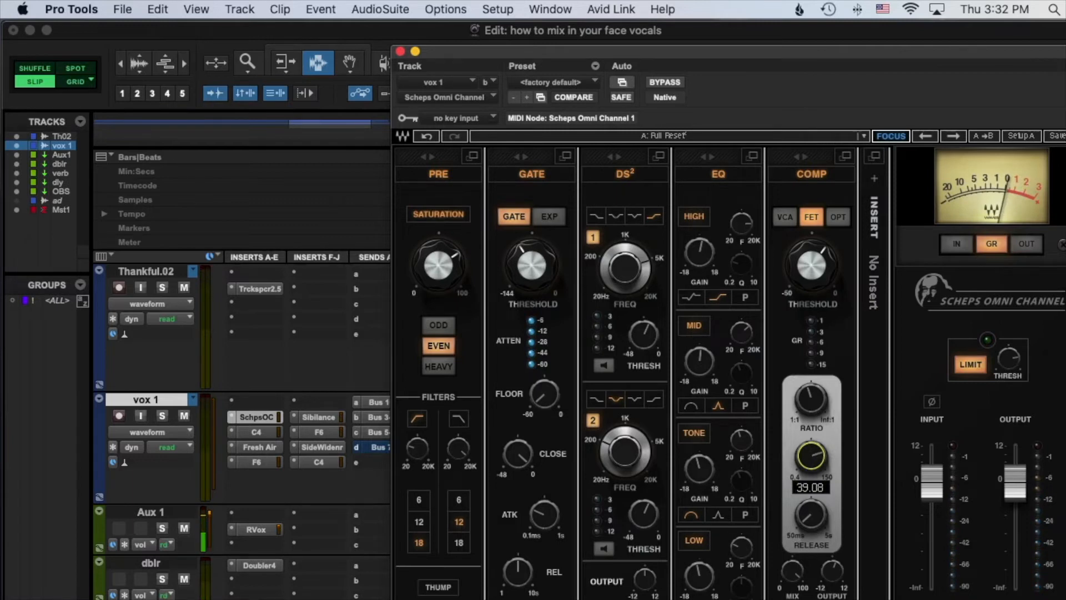
key(space)
Lower the Omni Channel compressor's threshold to about -27.9 dB while auditioning the selected vocal phrase.
drag(822, 270, 822, 291)
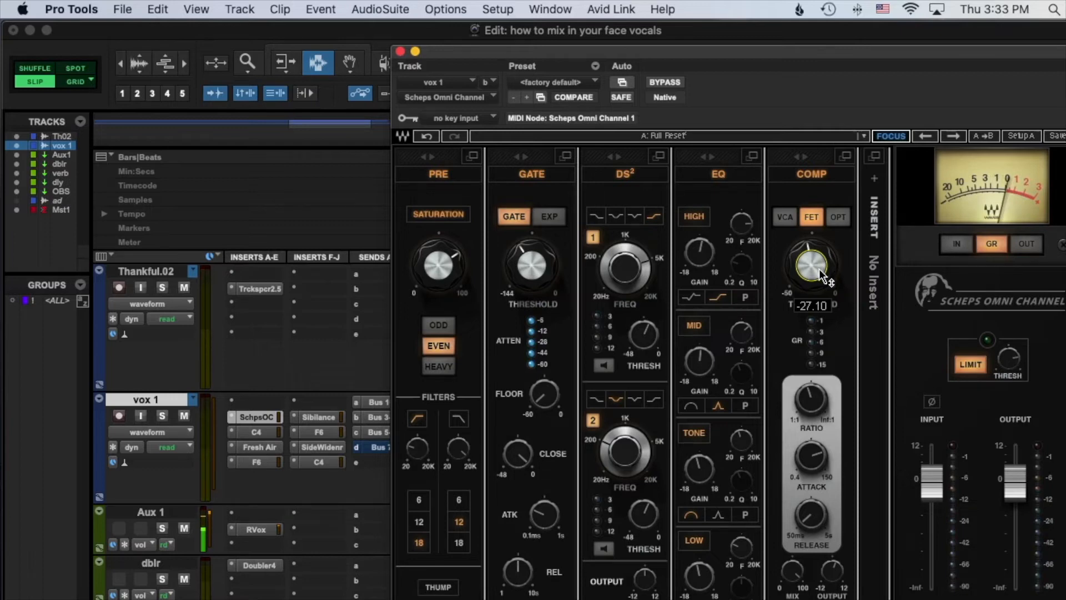
key(space)
drag(818, 268, 818, 270)
key(space)
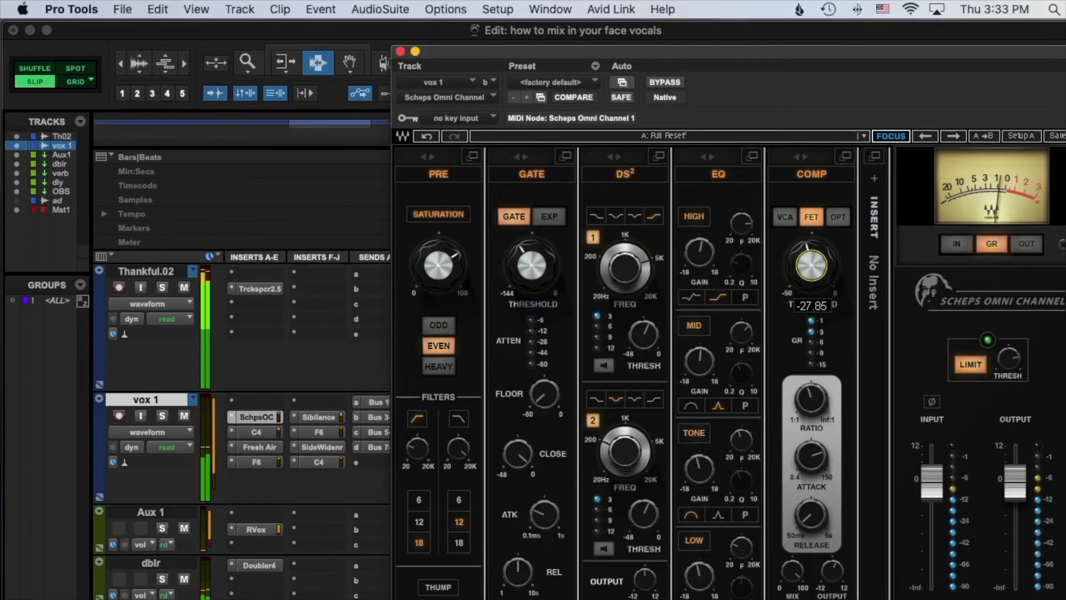
Lengthen the Omni Channel compressor's release slightly and recheck its threshold during playback, closing the plugin.
mouse_move(811, 456)
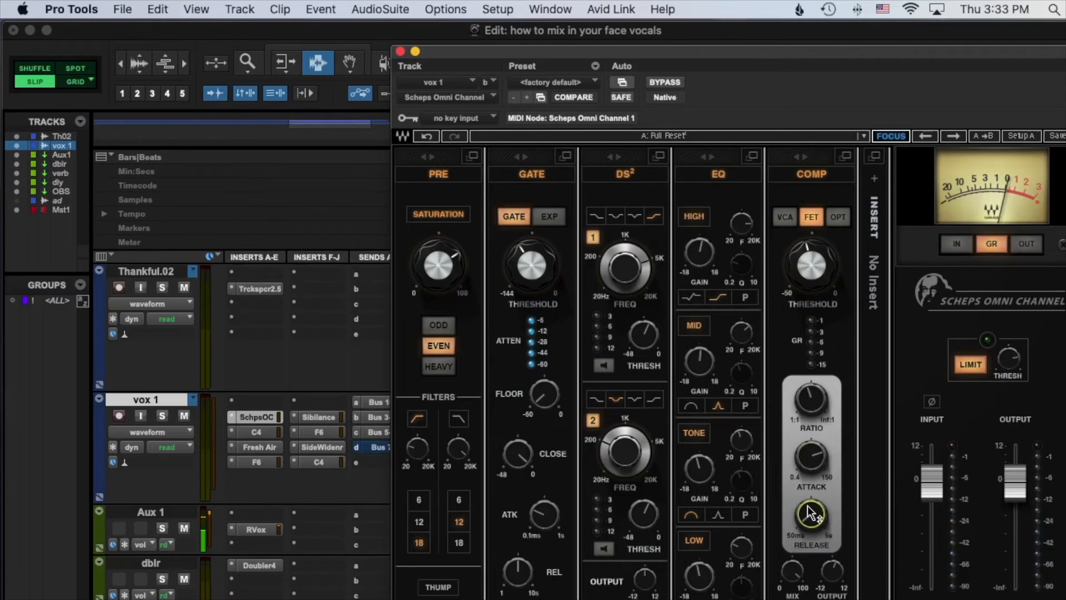
mouse_move(809, 513)
key(space)
mouse_move(808, 513)
mouse_down()
mouse_move(808, 497)
mouse_move(809, 505)
mouse_up()
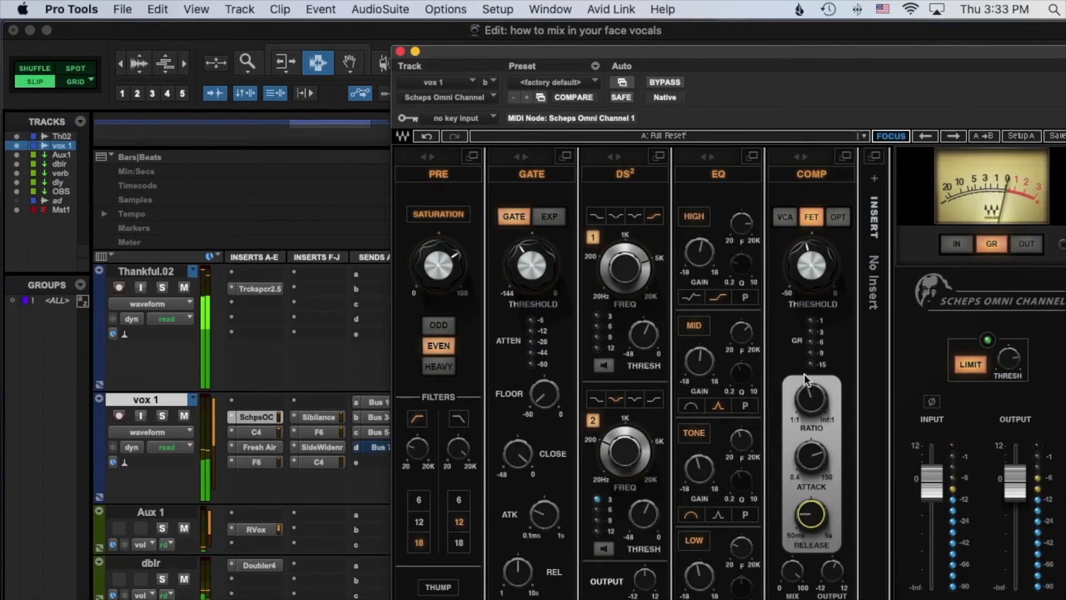
drag(808, 260, 808, 260)
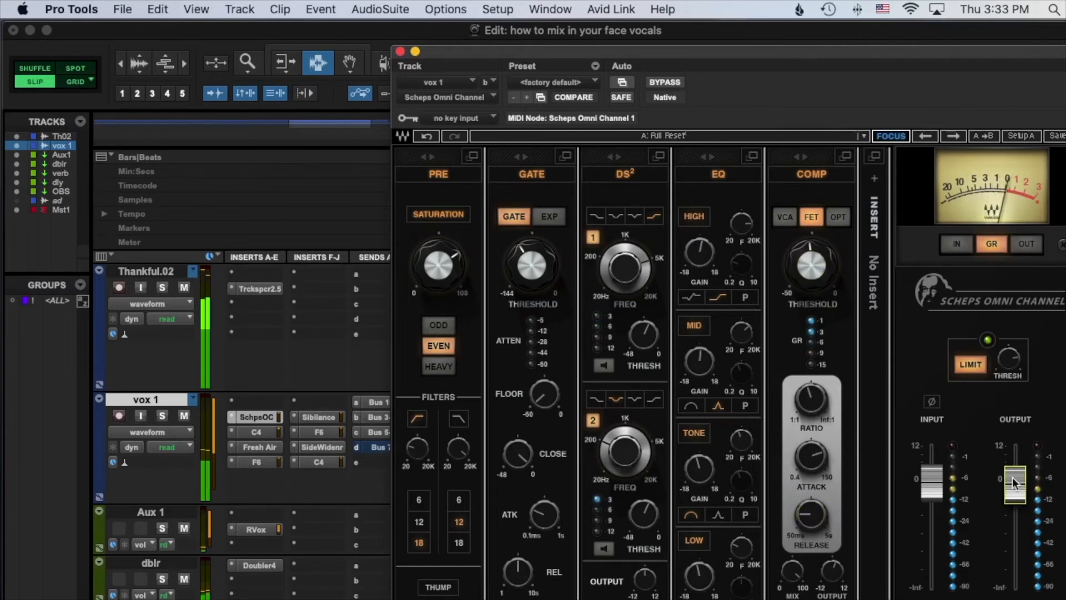
click(400, 51)
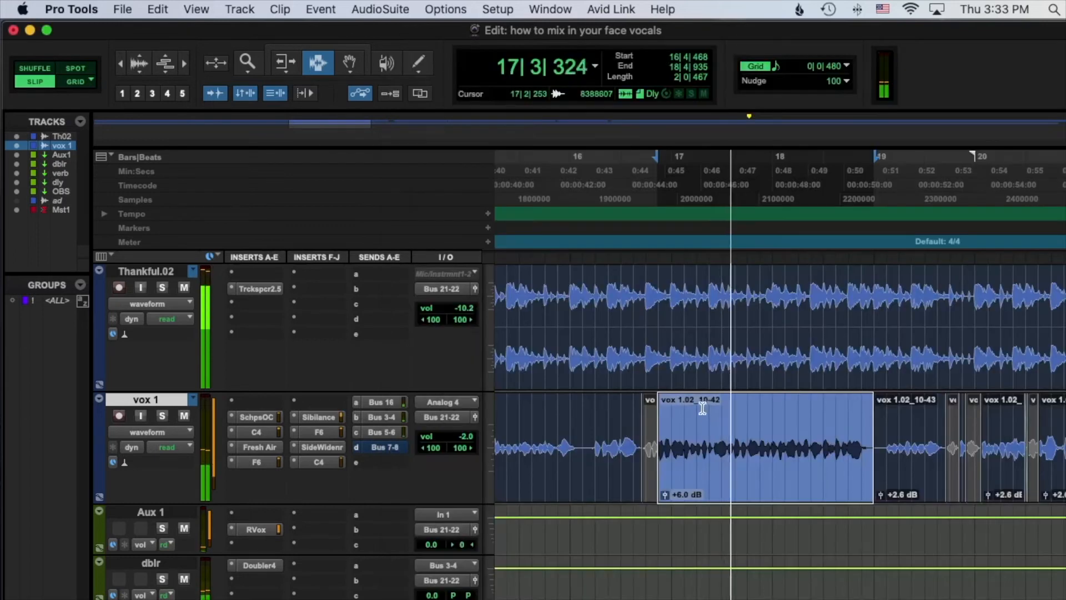
Play the vocal from the start of the vox 1.02_10-43 clip and again from 15|1|398.
click(892, 441)
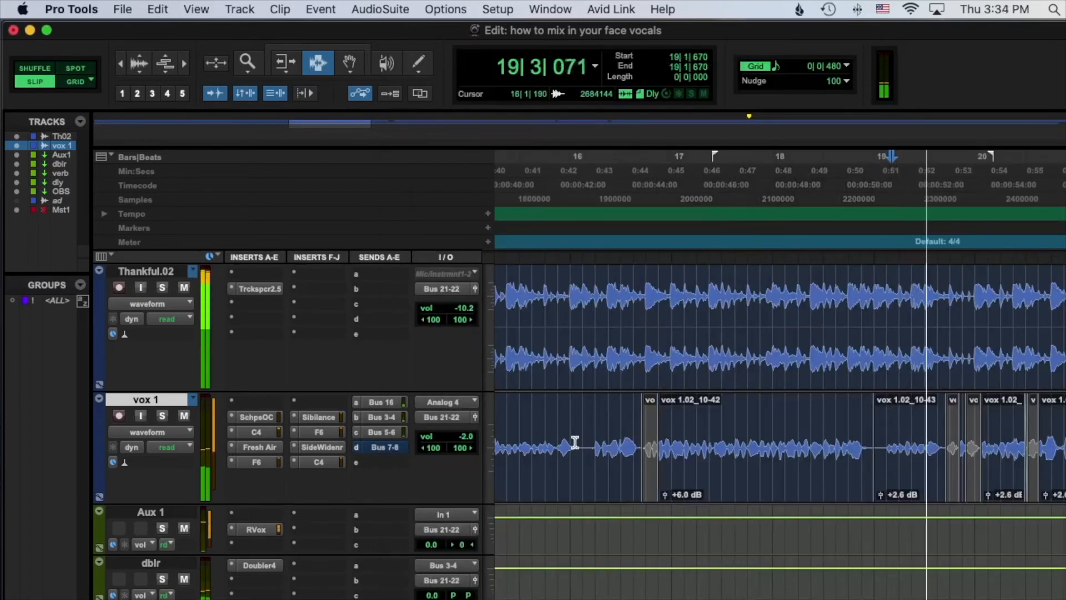
scroll(597, 439, left, 3)
click(588, 438)
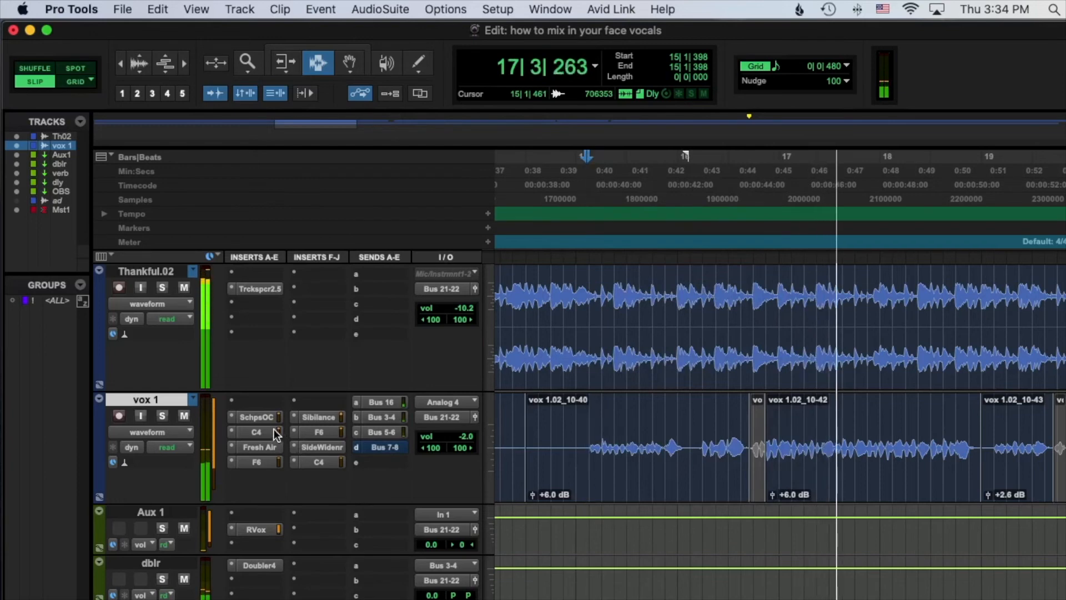
Compare the vocal with the Omni Channel's COMP section off and on, and raise the compressor's threshold slightly.
click(262, 417)
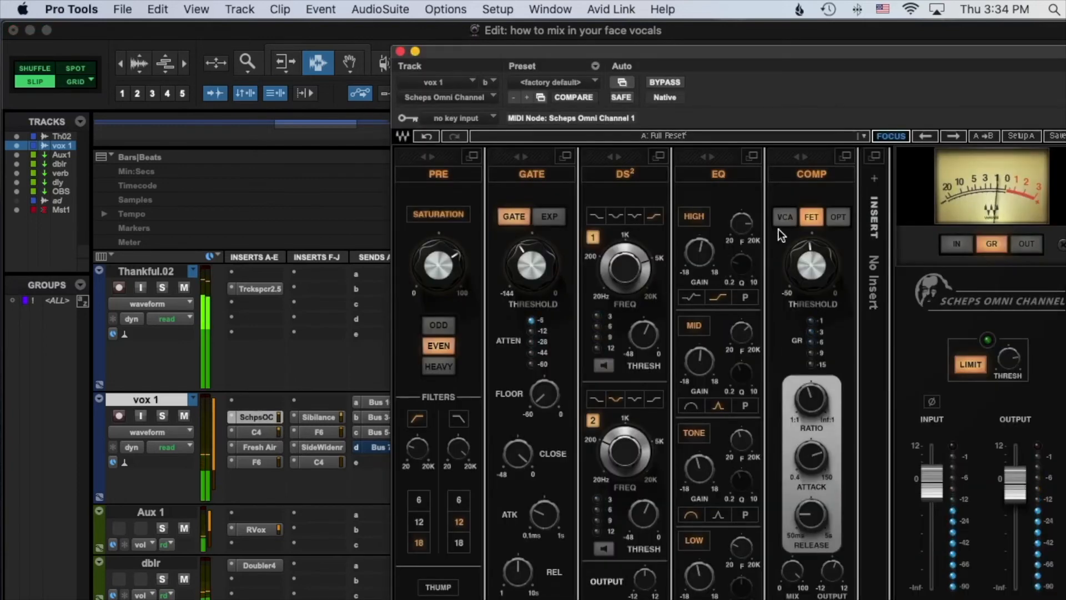
click(819, 170)
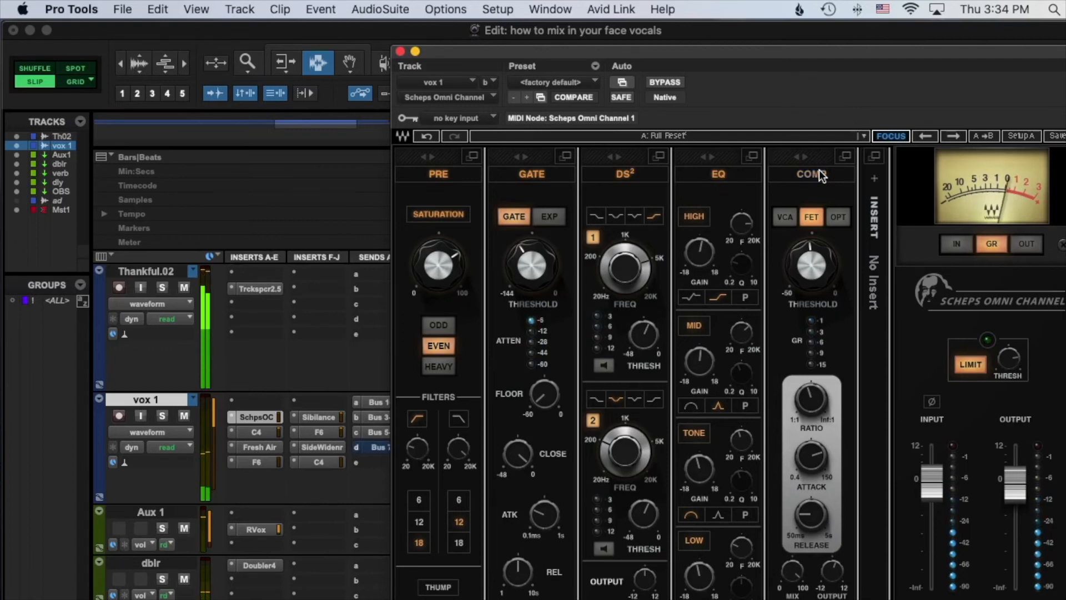
click(819, 171)
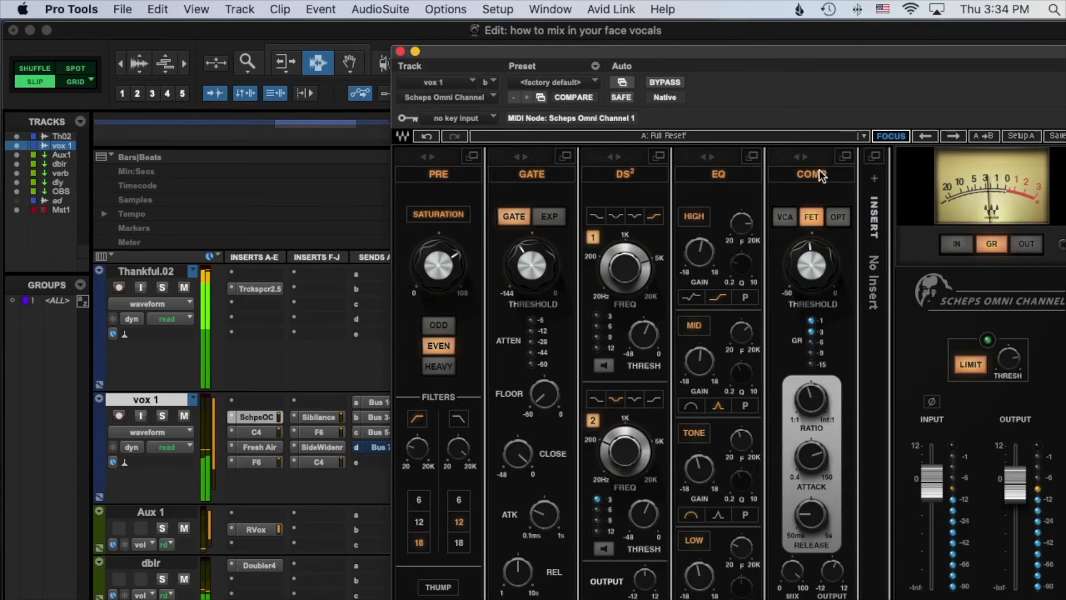
drag(817, 263, 817, 261)
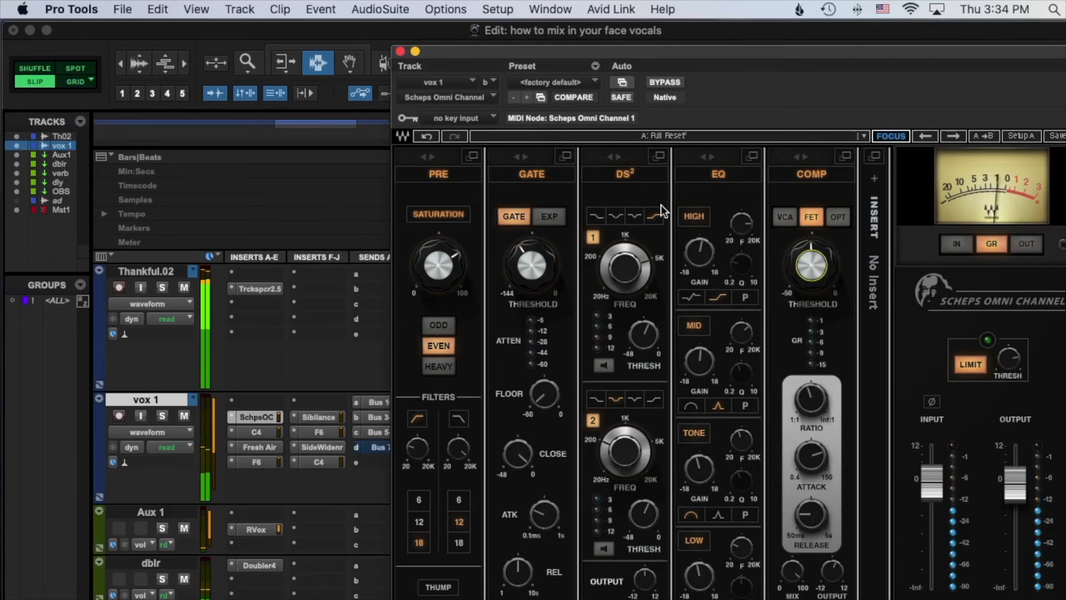
click(400, 51)
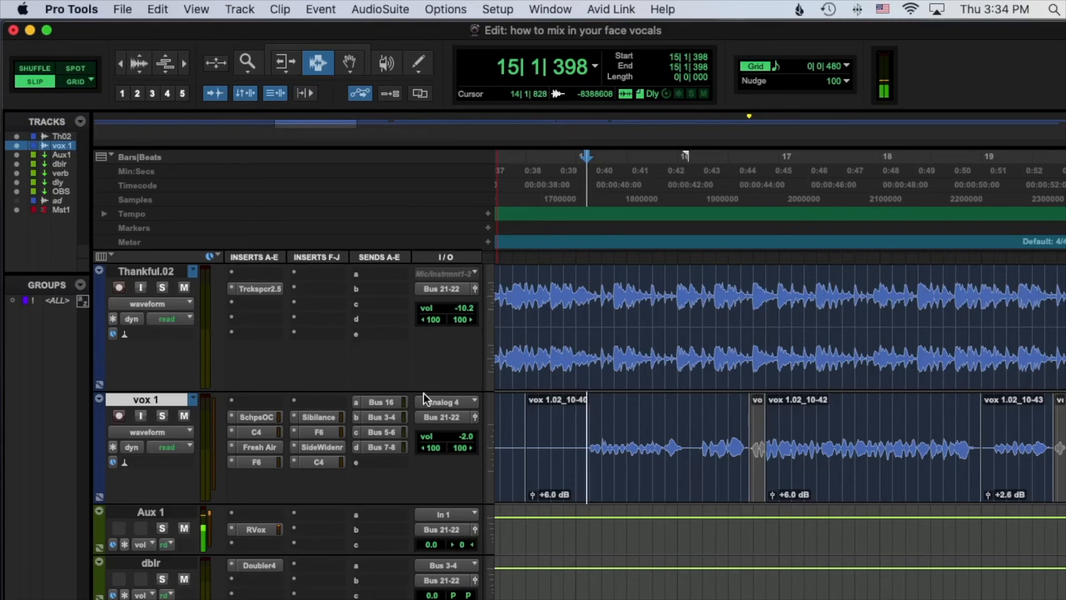
Open Fresh Air on vox 1 to review its settings and select the dblr track.
click(258, 446)
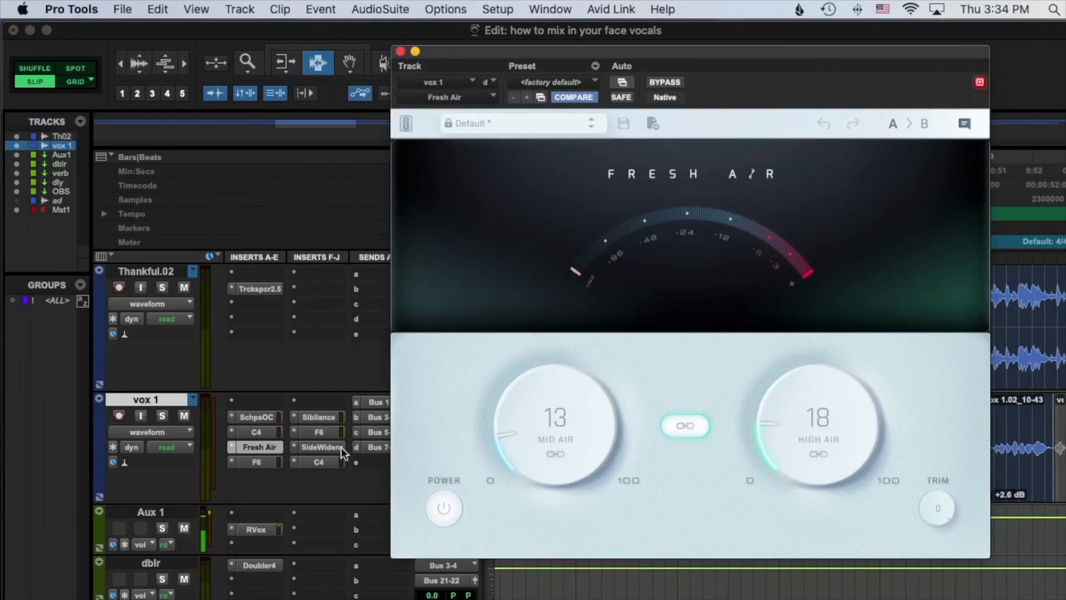
click(161, 564)
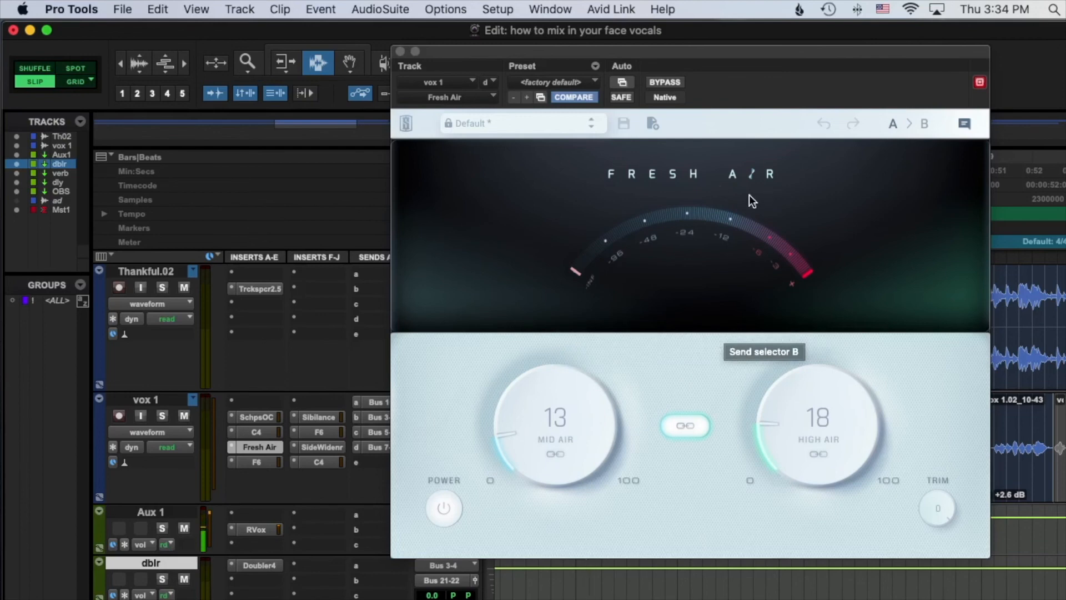
mouse_move(747, 194)
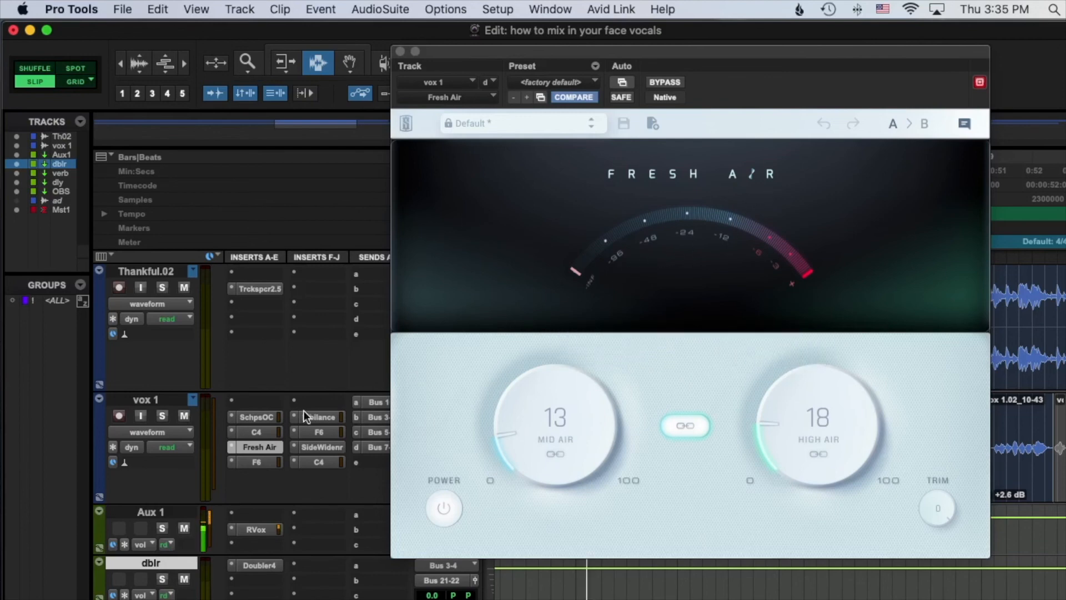
Open the first C4 multiband processor on vox 1 and audition the vocal through it.
click(264, 435)
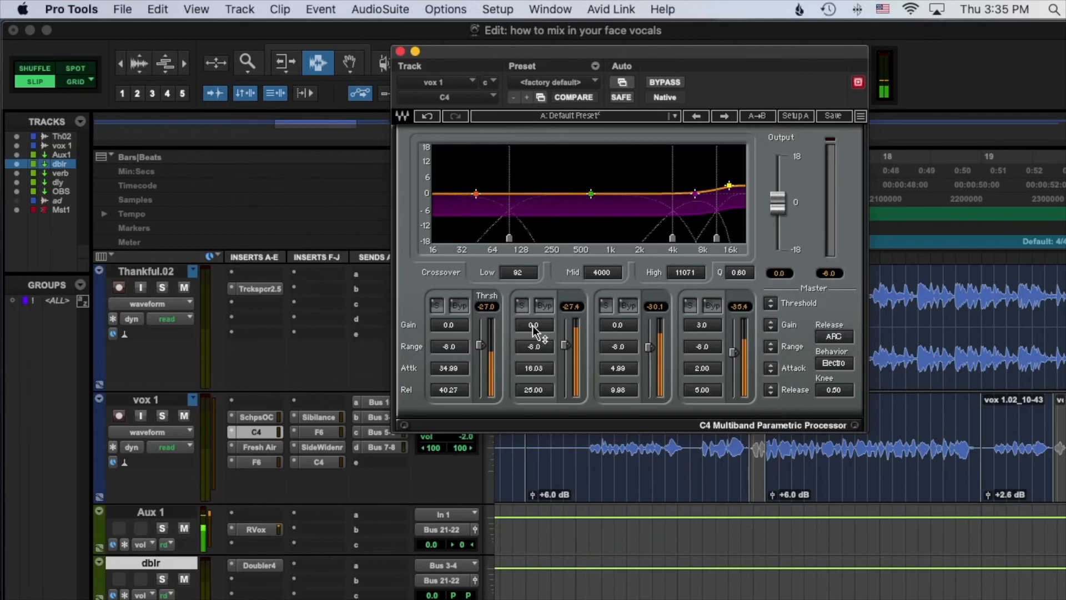
key(space)
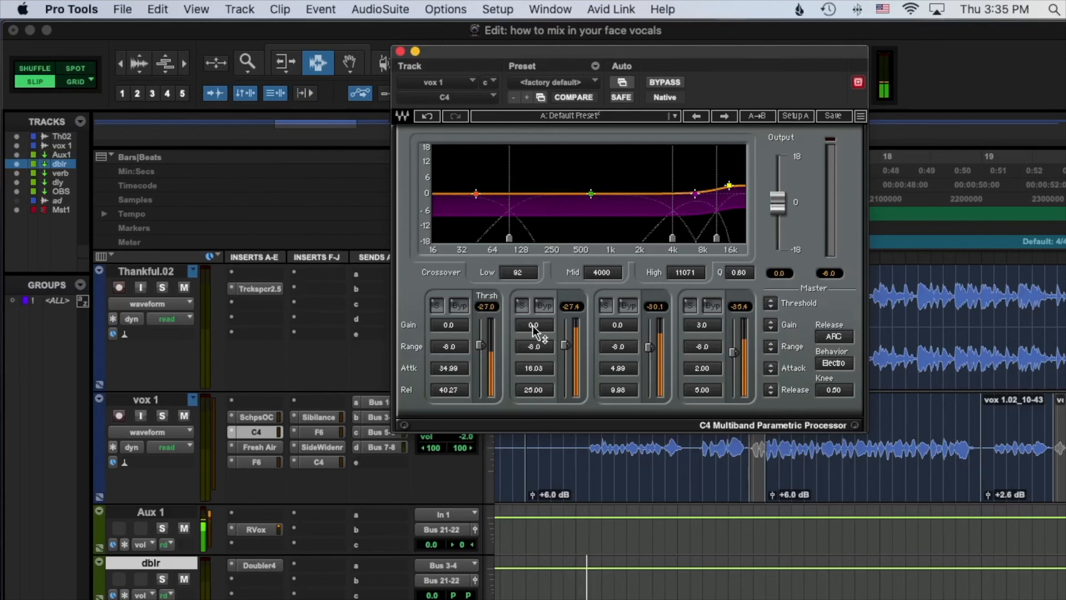